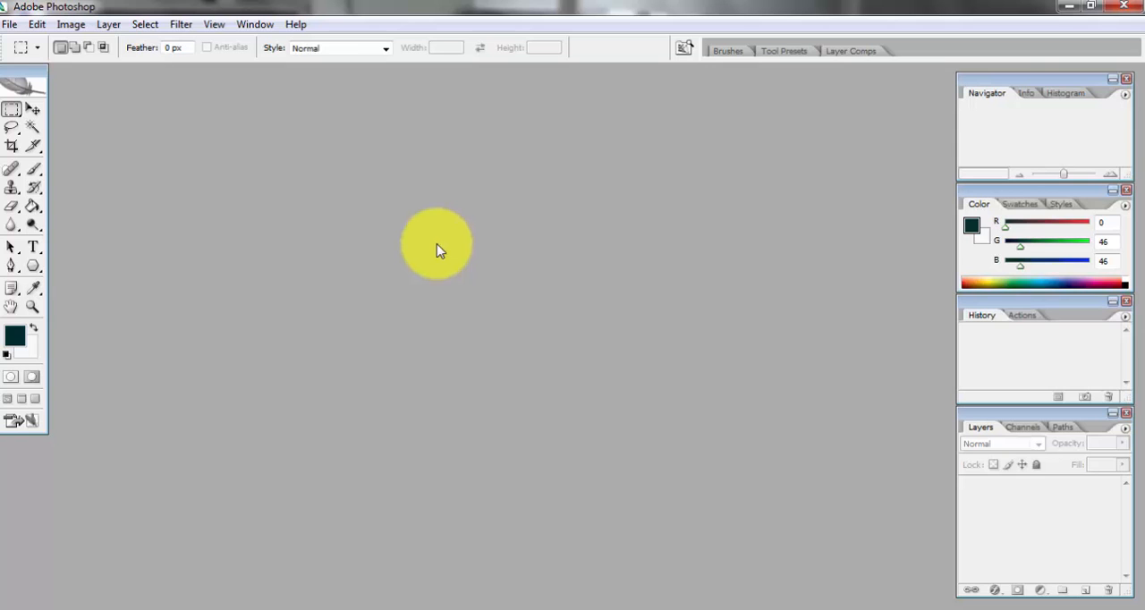
# Step: Create a new blank document and enlarge its window so the whole canvas has space around it
pyautogui.click(11, 27)
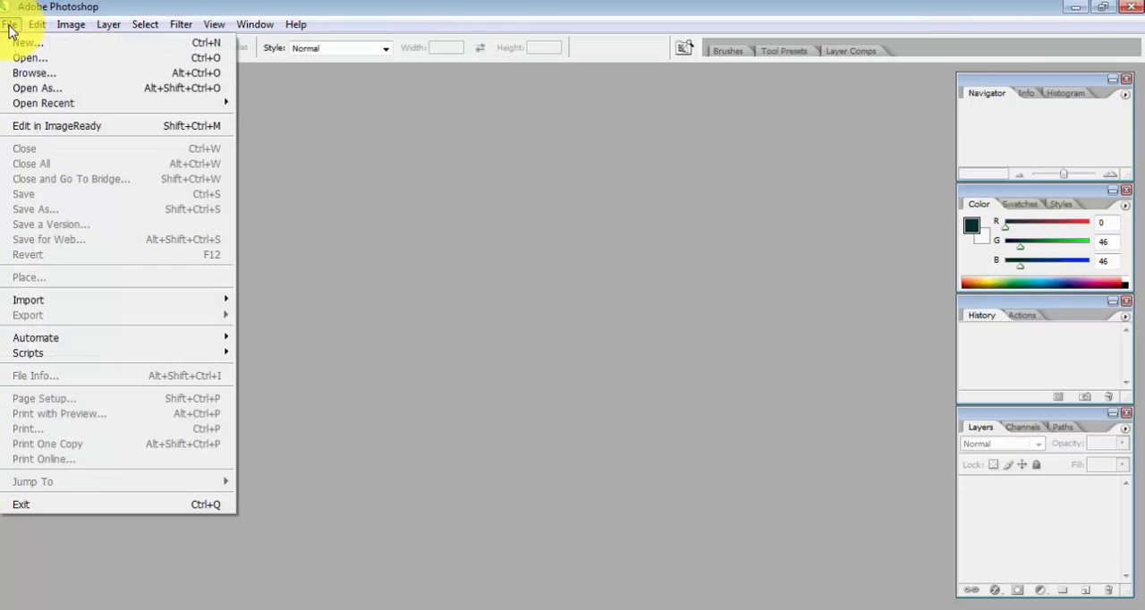
pyautogui.click(19, 42)
pyautogui.click(736, 153)
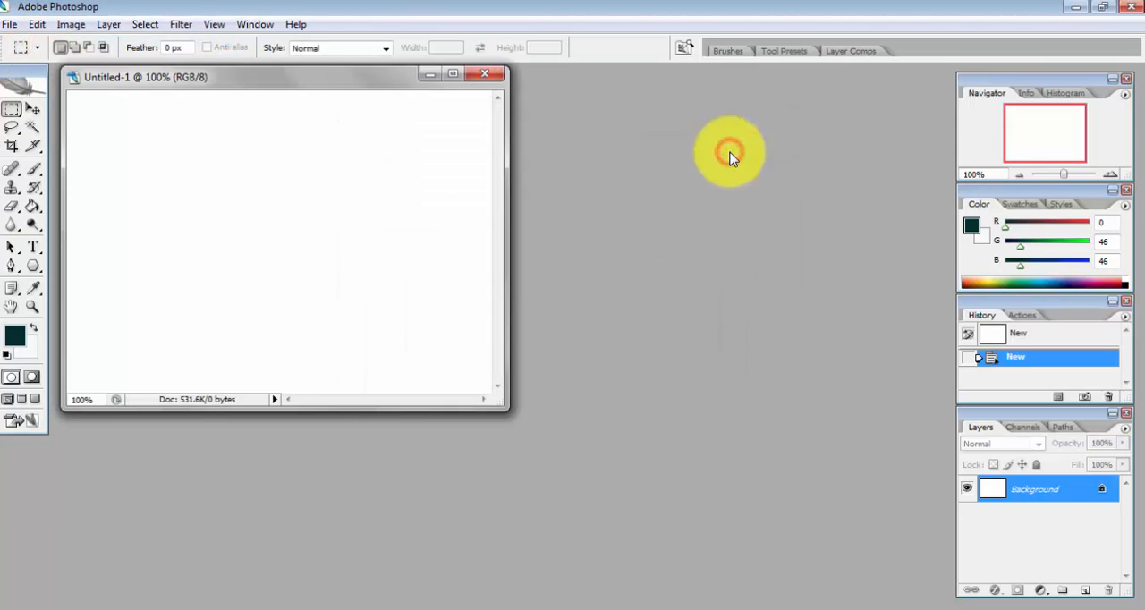
pyautogui.moveTo(505, 412); pyautogui.dragTo(616, 520)
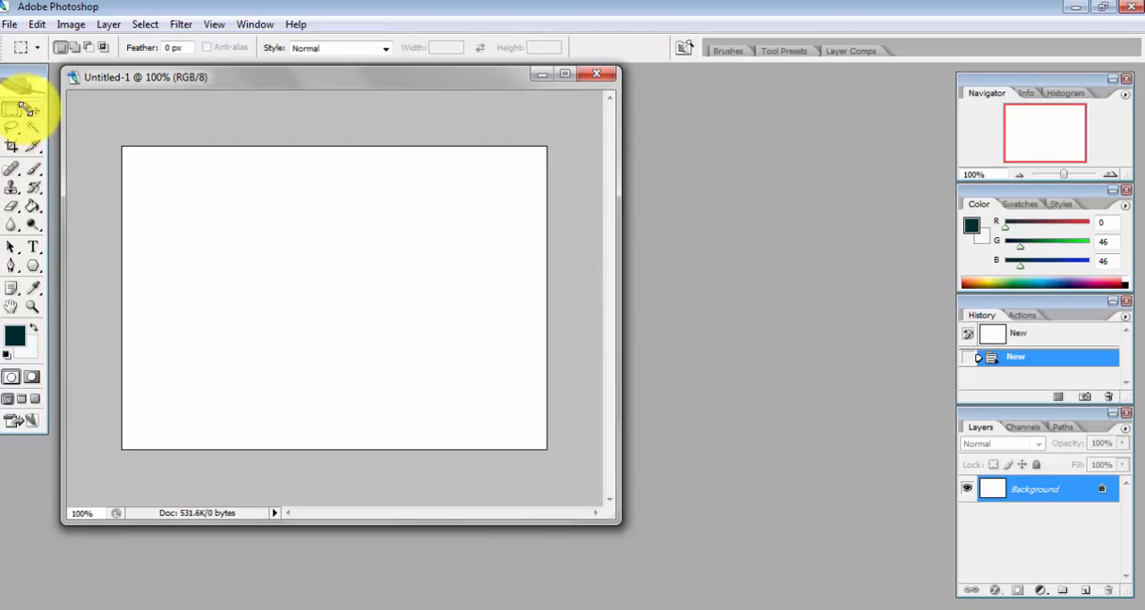
# Step: Make a rectangular marquee selection in the canvas's upper-left area, fill it with green #7ac142, and deselect it
pyautogui.moveTo(147, 177); pyautogui.dragTo(285, 280)
pyautogui.click(37, 24)
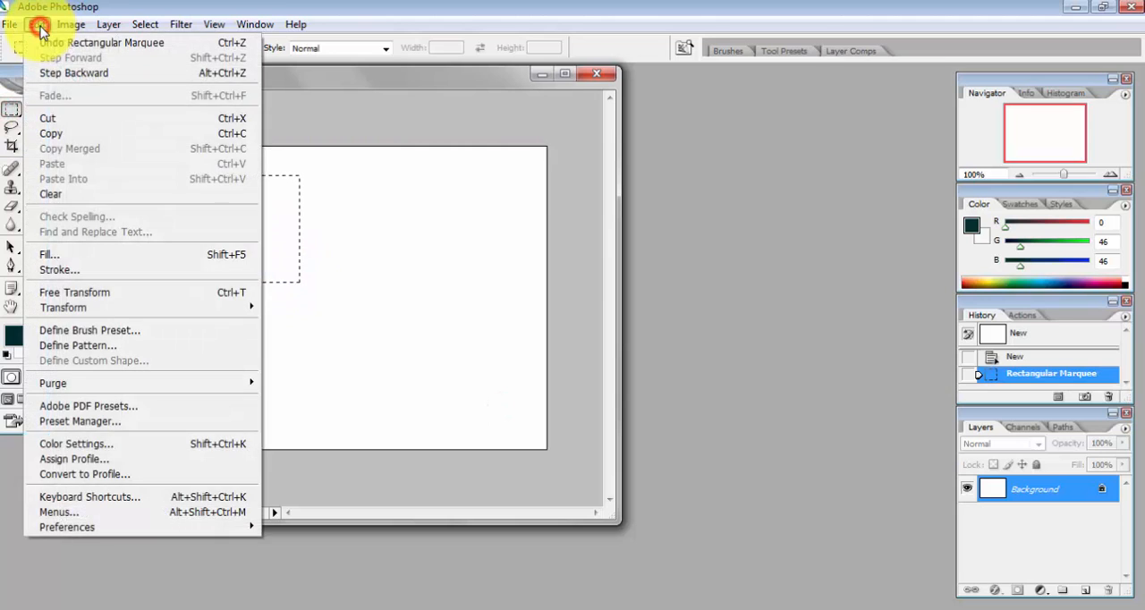
pyautogui.click(49, 254)
pyautogui.click(548, 140)
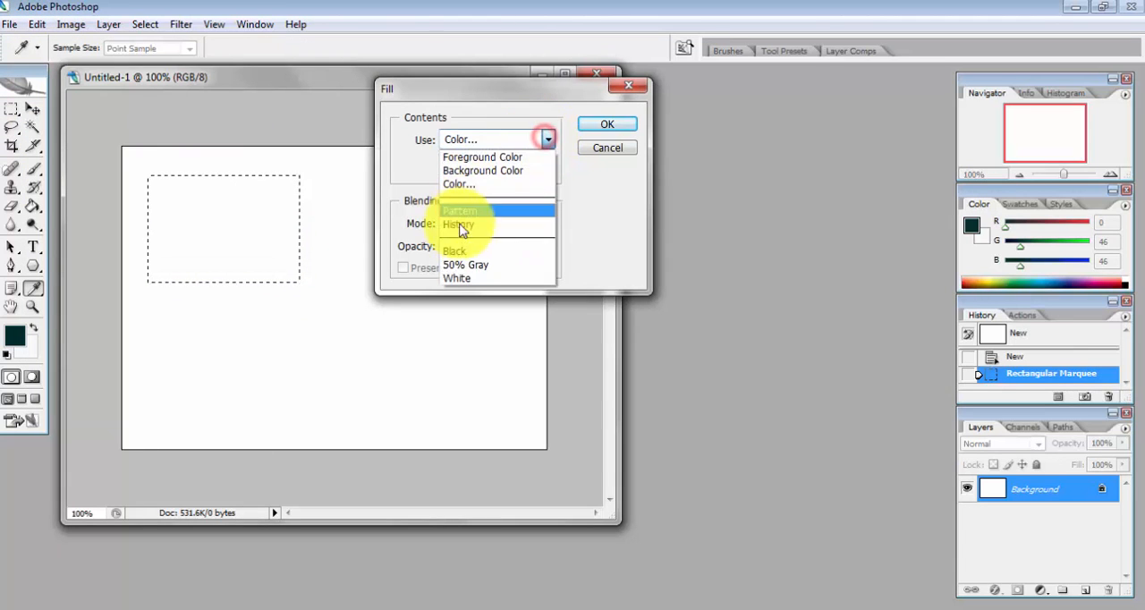
pyautogui.click(464, 183)
pyautogui.click(741, 140)
pyautogui.click(607, 124)
pyautogui.hotkey('ctrl', 'd')
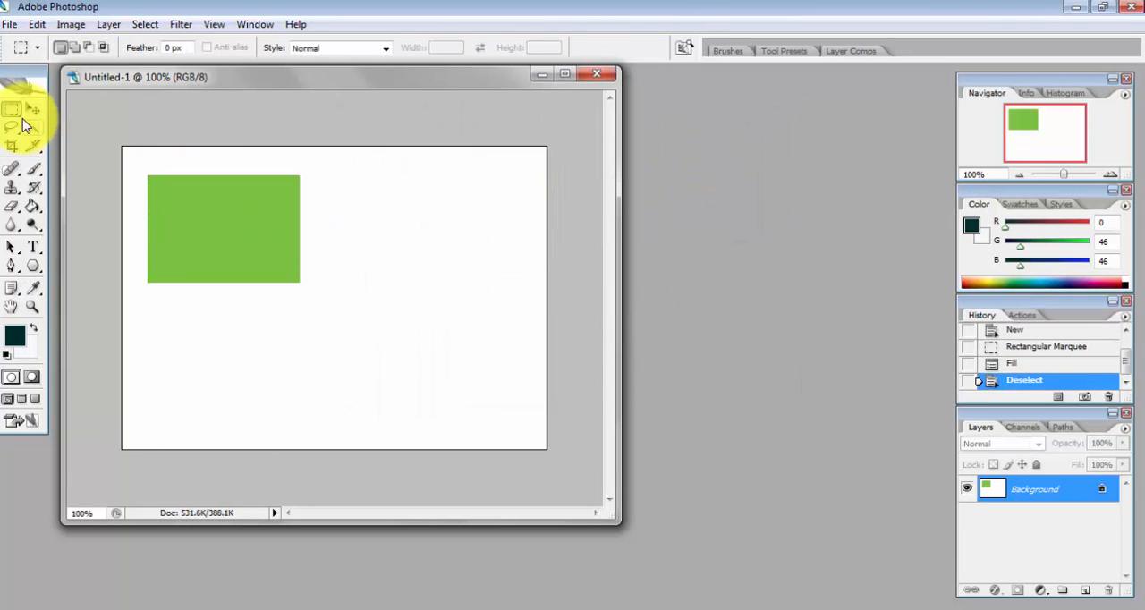
# Step: Make a circular selection beside the green rectangle with the Elliptical Marquee tool, fill it with bright red, and deselect it
pyautogui.click(20, 116)
pyautogui.click(67, 130)
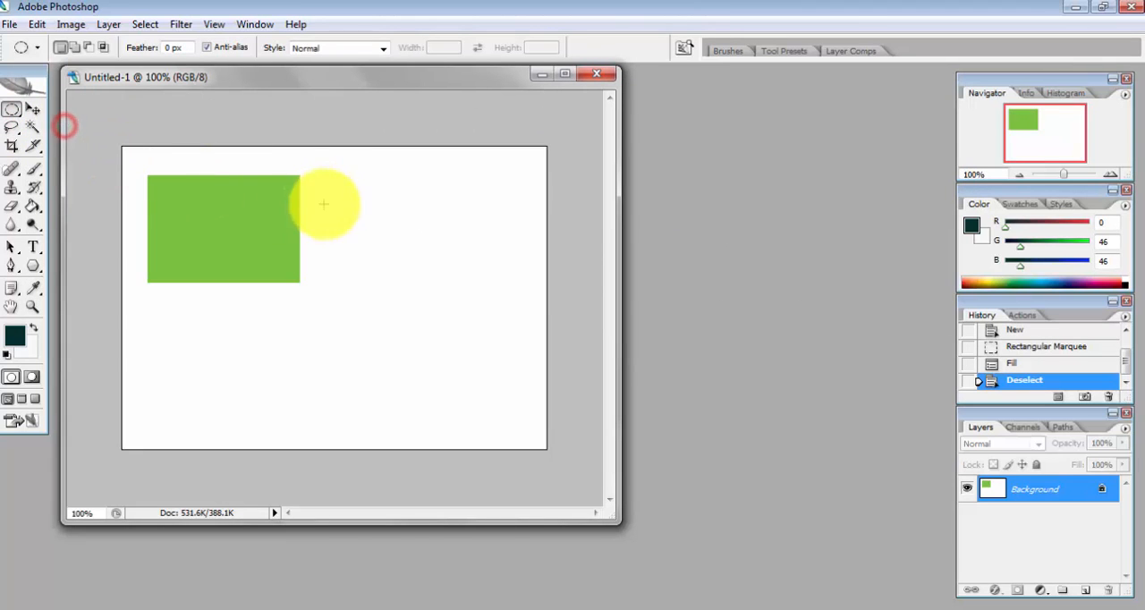
pyautogui.moveTo(373, 193); pyautogui.dragTo(477, 291)
pyautogui.click(33, 287)
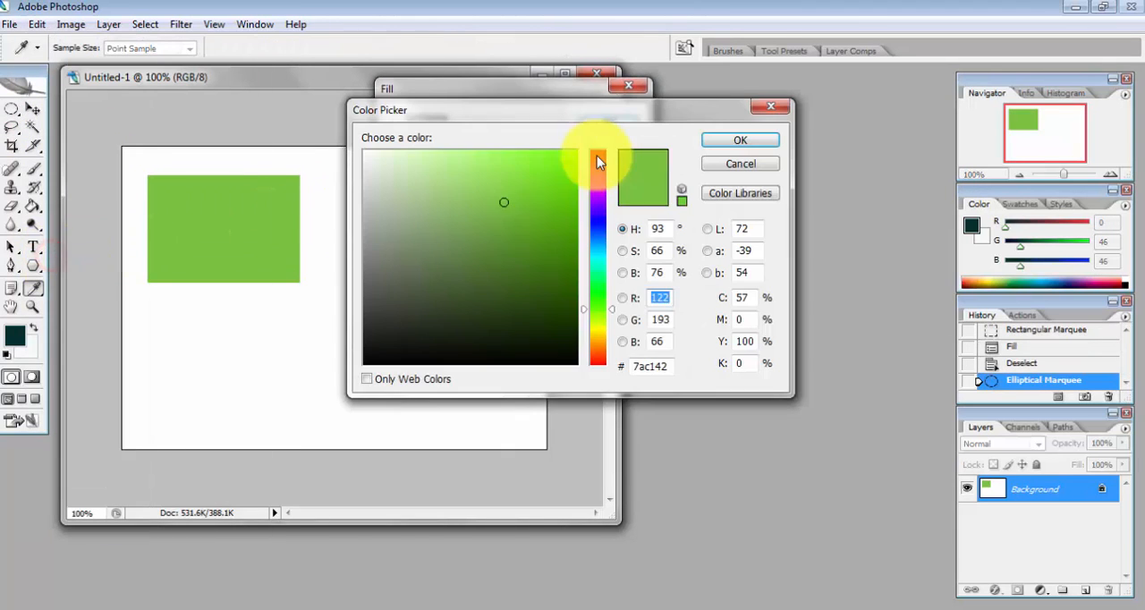
pyautogui.click(597, 154)
pyautogui.click(596, 358)
pyautogui.click(569, 158)
pyautogui.click(732, 142)
pyautogui.click(623, 123)
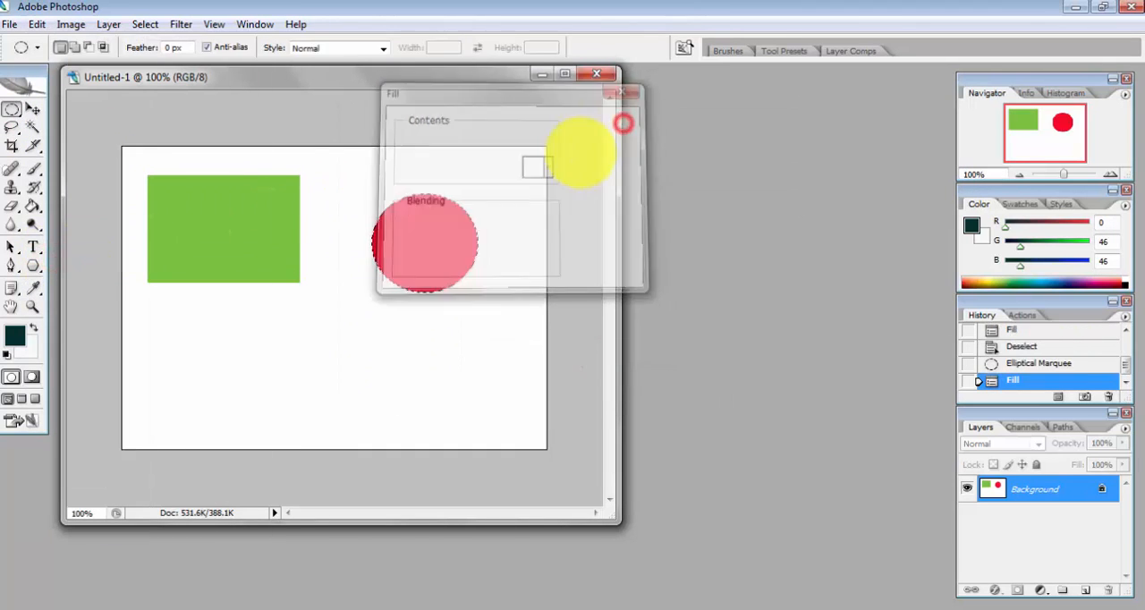
pyautogui.hotkey('ctrl', 'd')
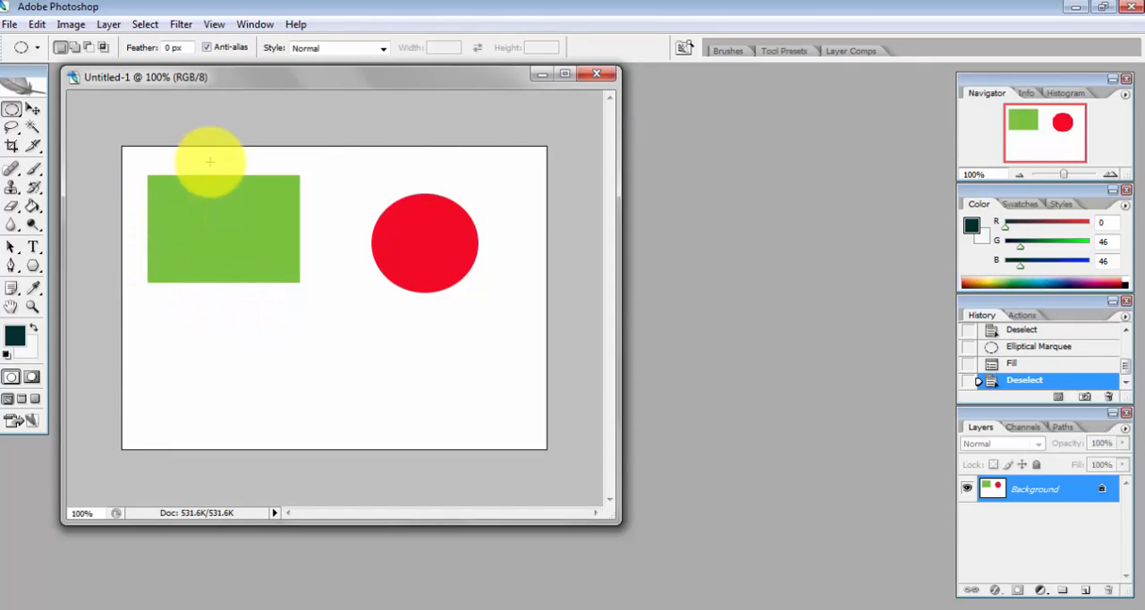
# Step: Cut a circular selection out of the middle of the green rectangle and paste it back into the document
pyautogui.moveTo(217, 167); pyautogui.dragTo(188, 201)
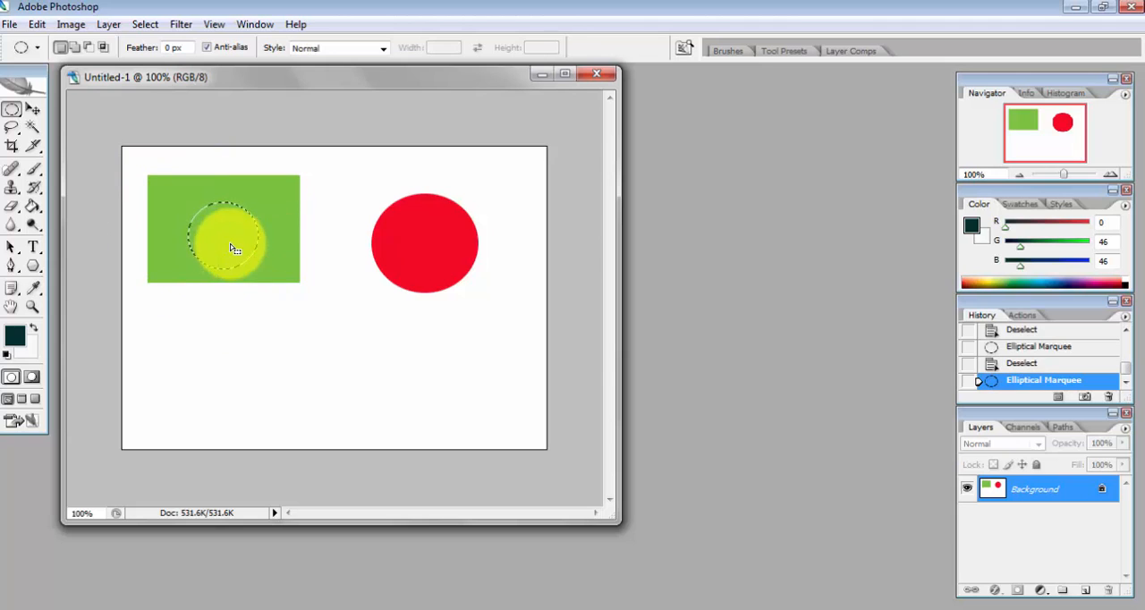
pyautogui.click(37, 24)
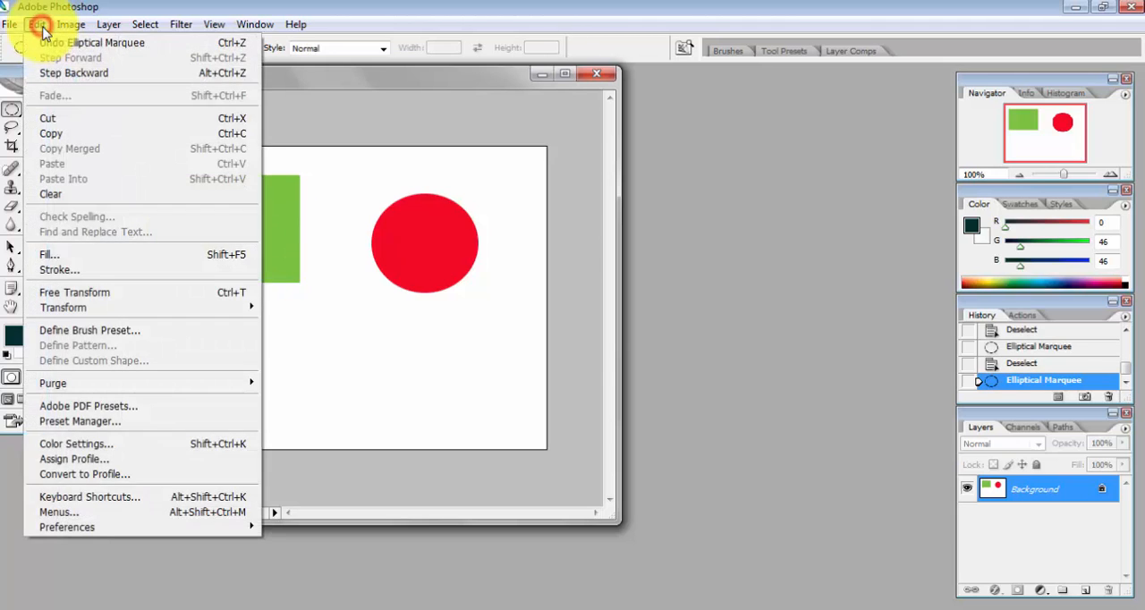
pyautogui.click(51, 117)
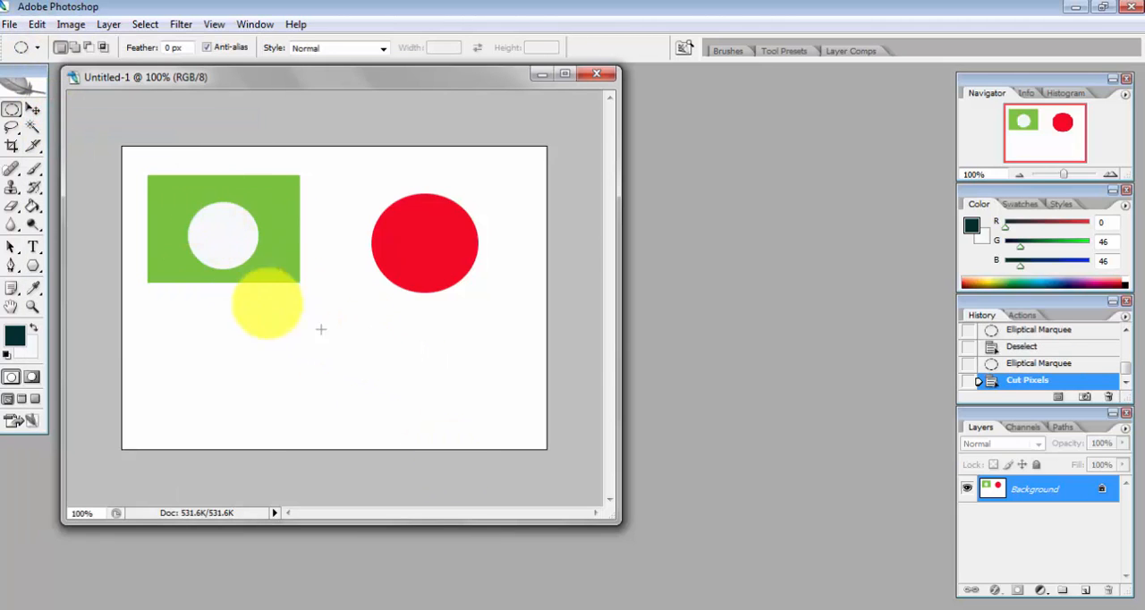
pyautogui.click(36, 24)
pyautogui.click(49, 163)
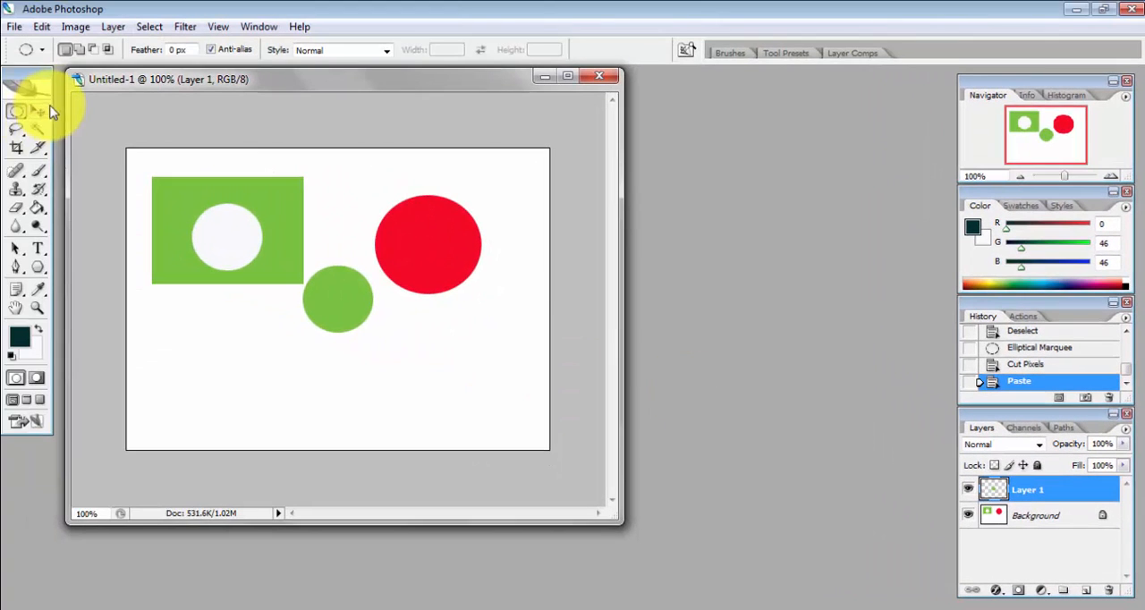
# Step: Move the pasted green circle below the left part of the green rectangle
pyautogui.click(37, 111)
pyautogui.moveTo(161, 229); pyautogui.dragTo(20, 298)
pyautogui.moveTo(230, 356); pyautogui.dragTo(208, 361)
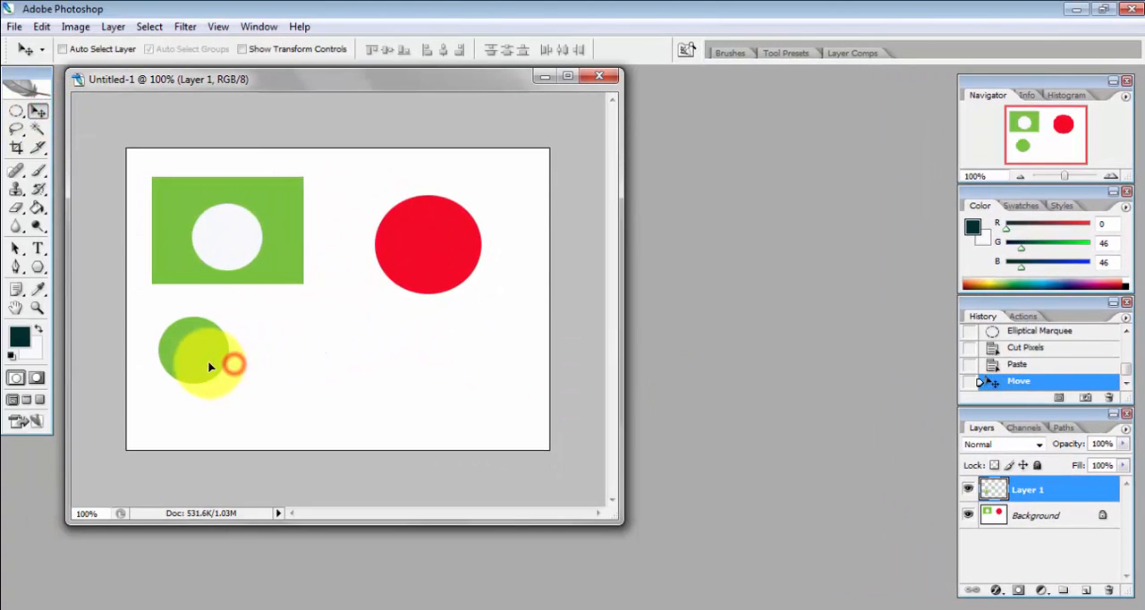
# Step: Select the area around the red circle on the Background layer with the Rectangular Marquee tool
pyautogui.click(1050, 524)
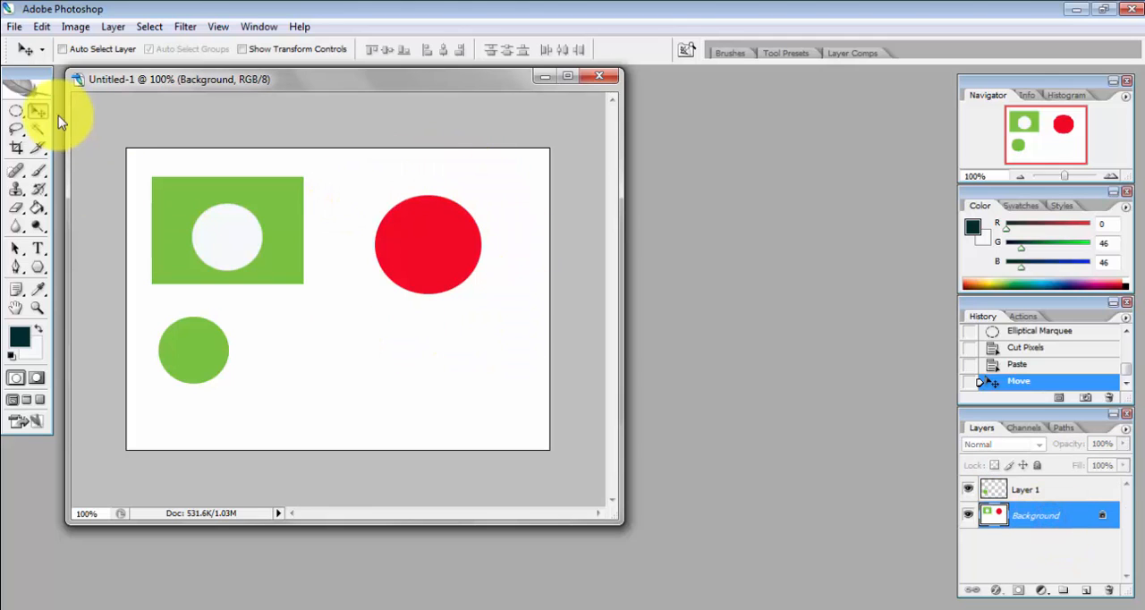
pyautogui.click(18, 113)
pyautogui.click(24, 126)
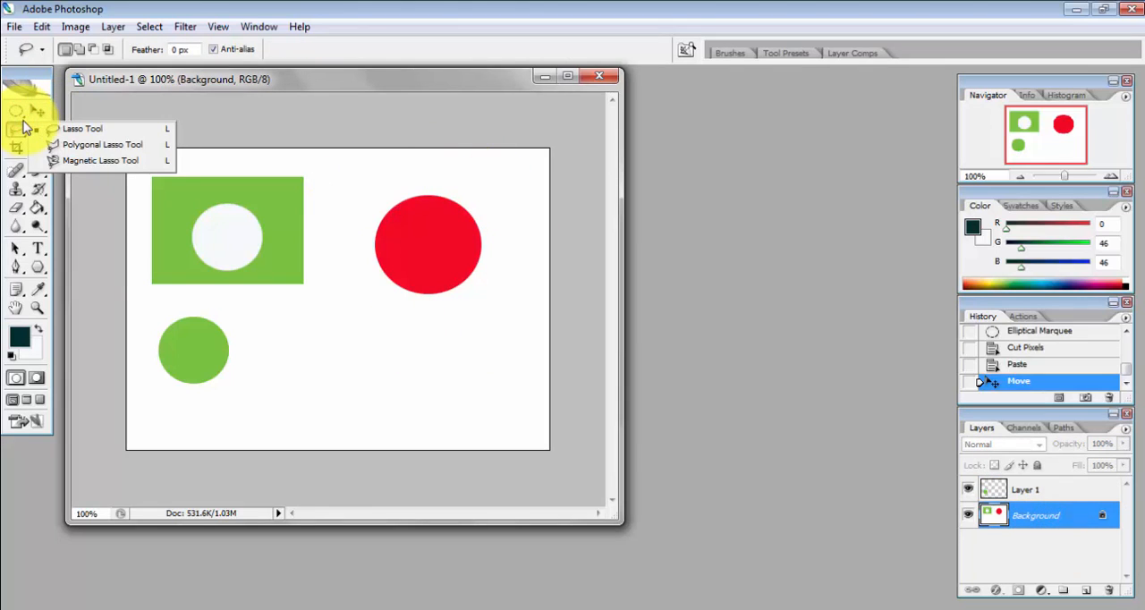
pyautogui.click(27, 120)
pyautogui.click(98, 111)
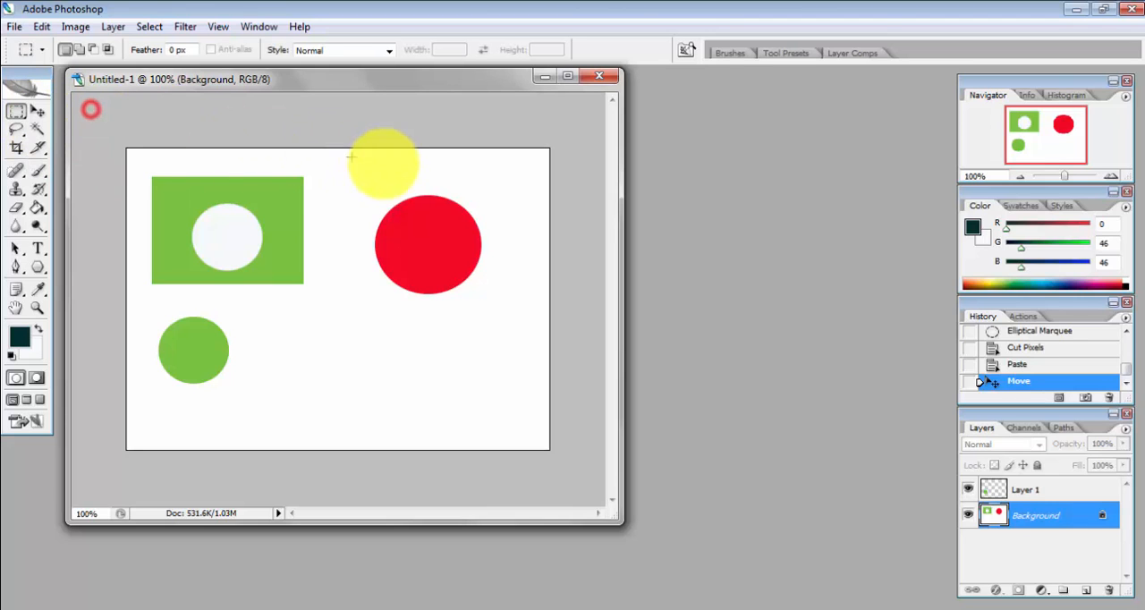
pyautogui.moveTo(360, 182); pyautogui.dragTo(492, 311)
# Step: Copy and paste the selected red circle, placing the copy directly below the original
pyautogui.click(42, 26)
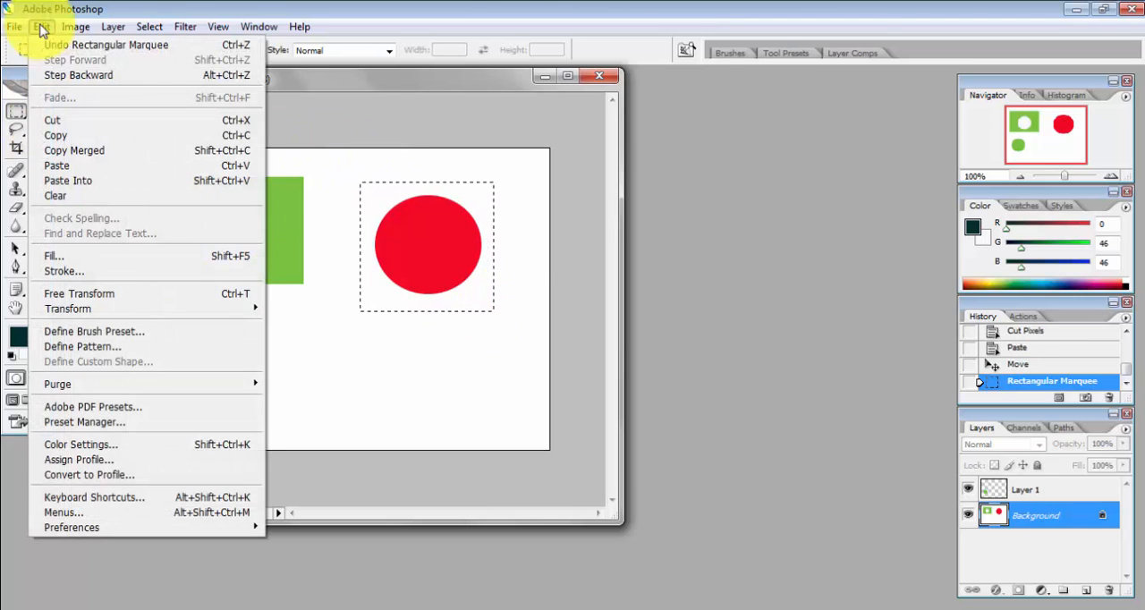
pyautogui.click(55, 135)
pyautogui.click(43, 28)
pyautogui.click(56, 166)
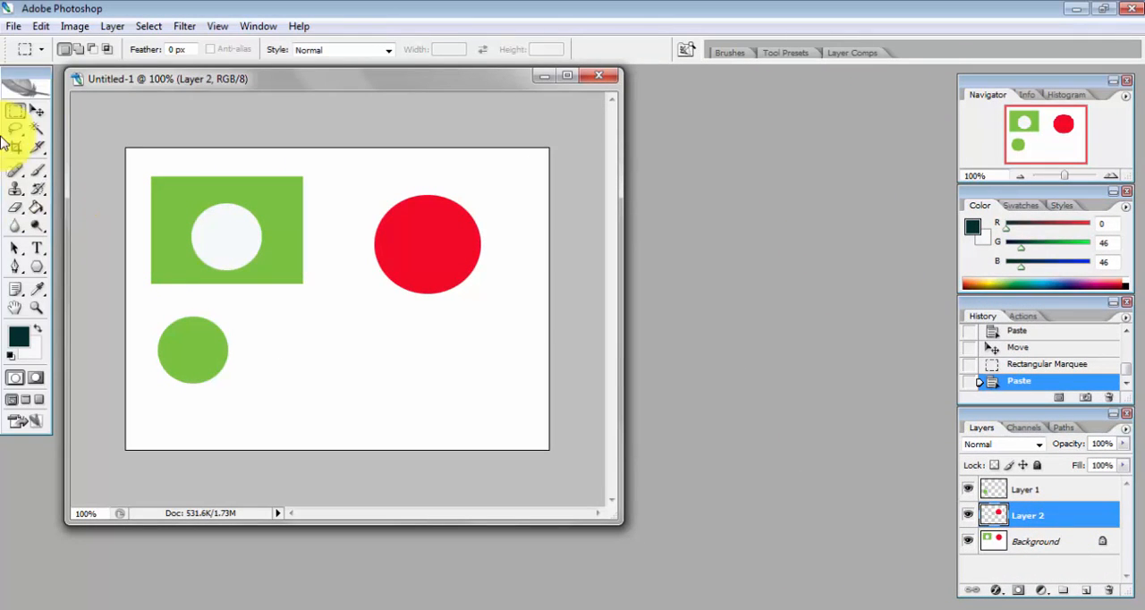
pyautogui.click(37, 113)
pyautogui.moveTo(414, 274); pyautogui.dragTo(426, 365)
# Step: Copy the upper red circle from the Background layer using a rectangular marquee selection
pyautogui.click(1020, 523)
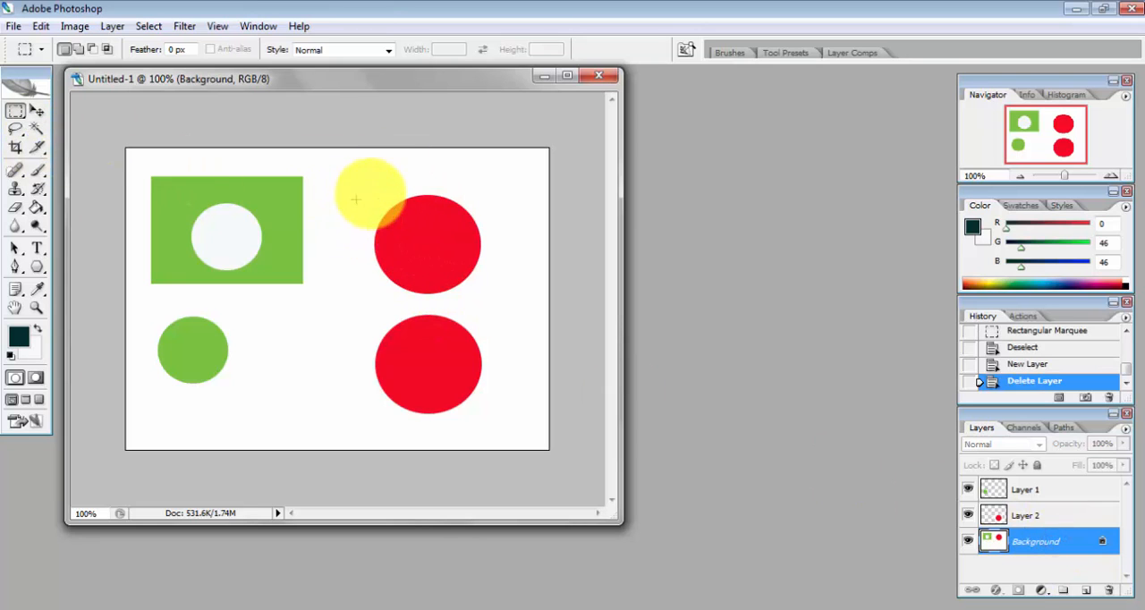
pyautogui.moveTo(356, 186); pyautogui.dragTo(503, 301)
pyautogui.click(40, 25)
pyautogui.click(67, 134)
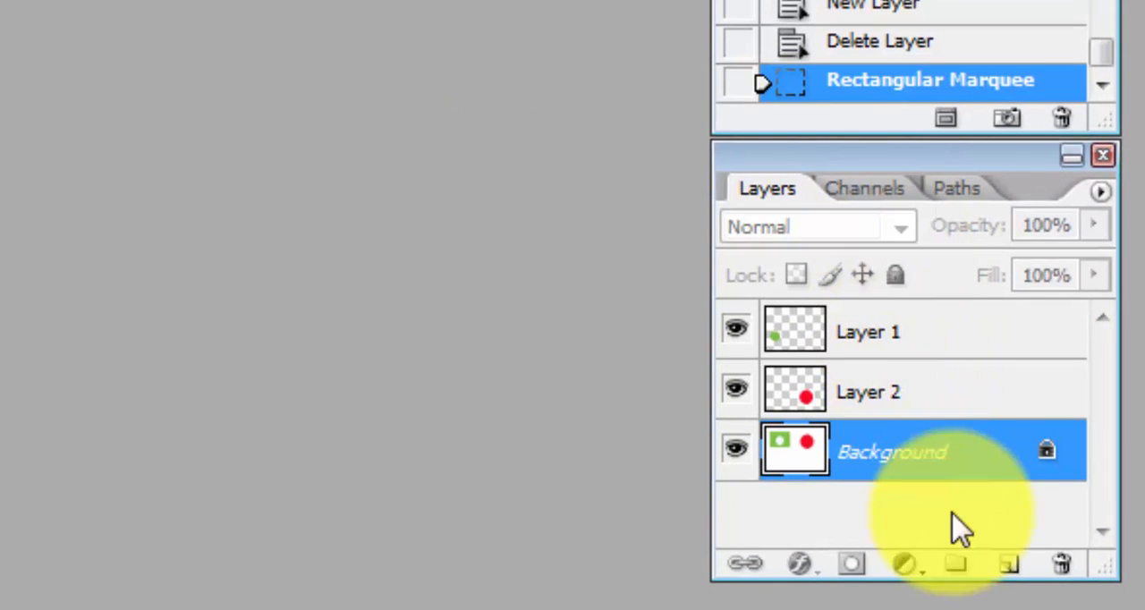
# Step: Paste the copied red circle onto a new layer and move it between the small green circle and the lower red circle
pyautogui.click(1008, 565)
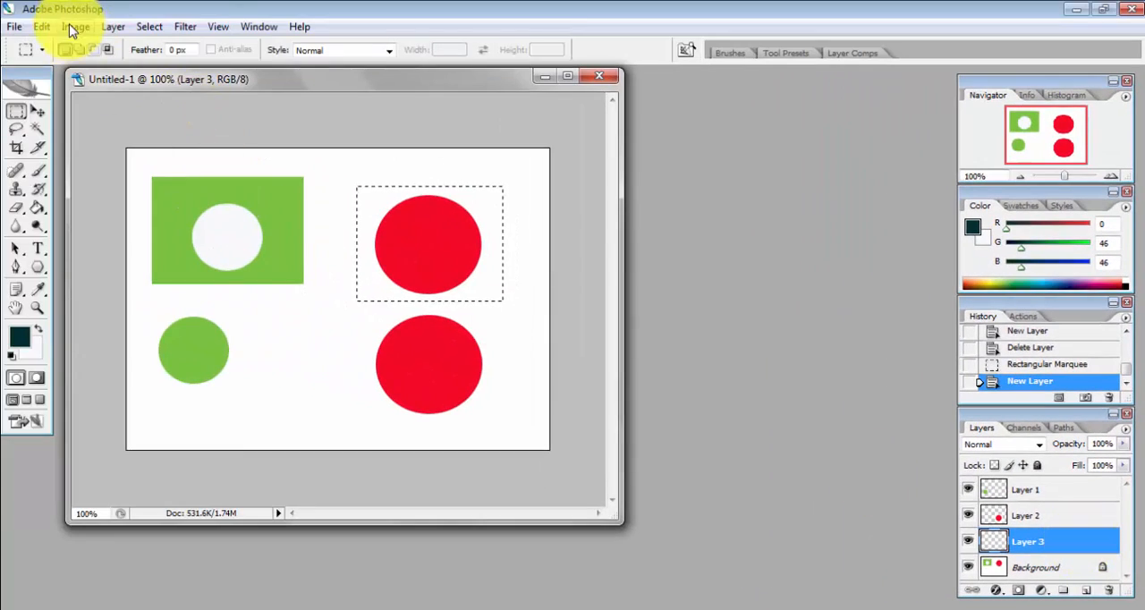
pyautogui.click(42, 27)
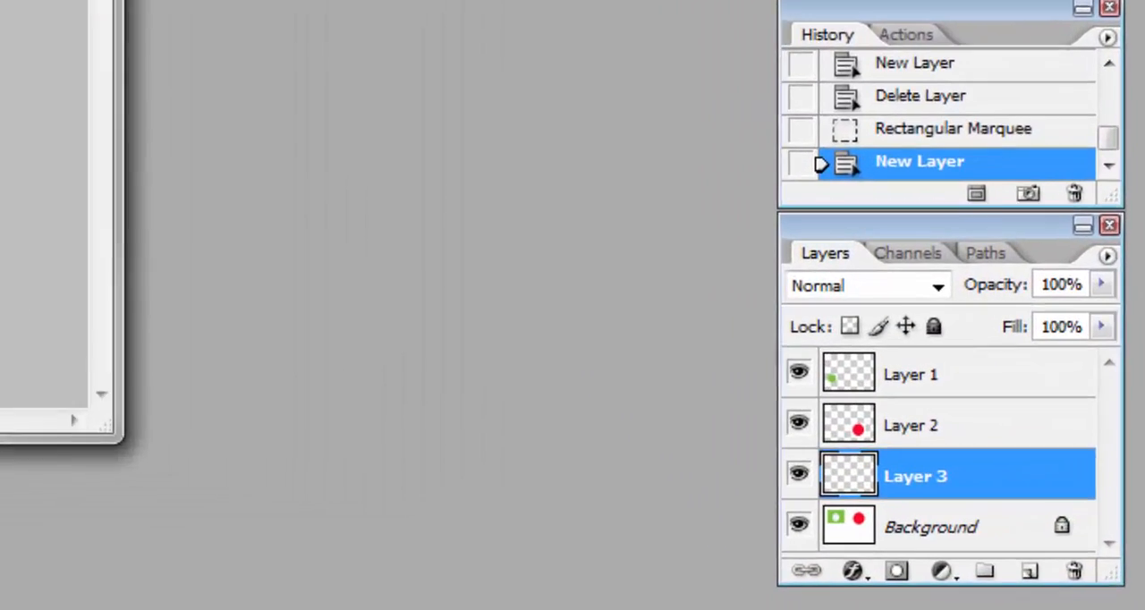
pyautogui.hotkey('ctrl', 'v')
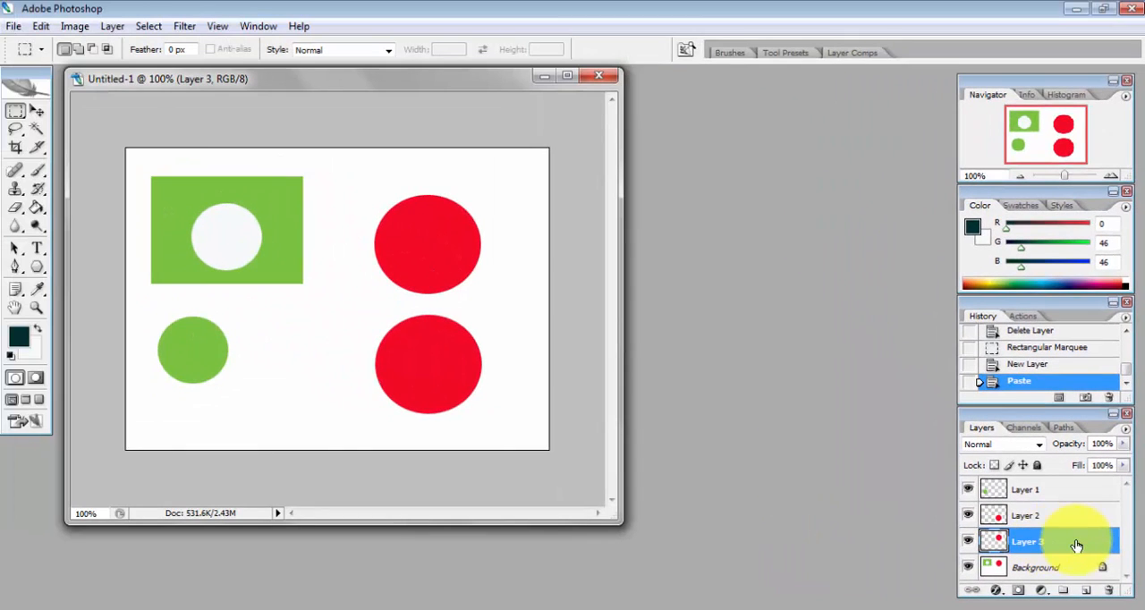
pyautogui.click(37, 110)
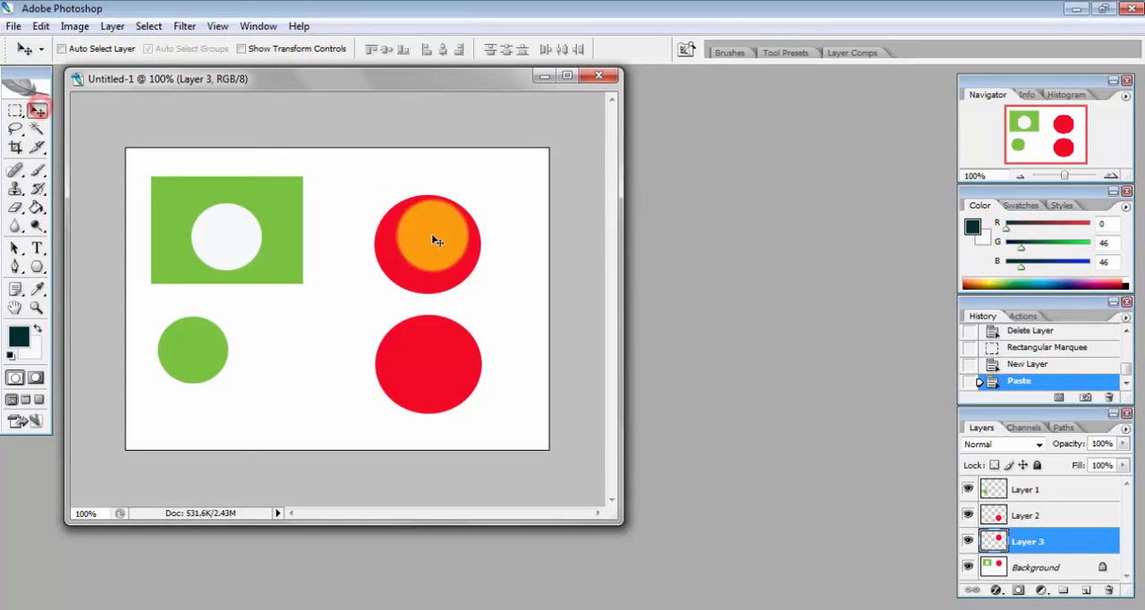
pyautogui.moveTo(435, 238); pyautogui.dragTo(306, 371)
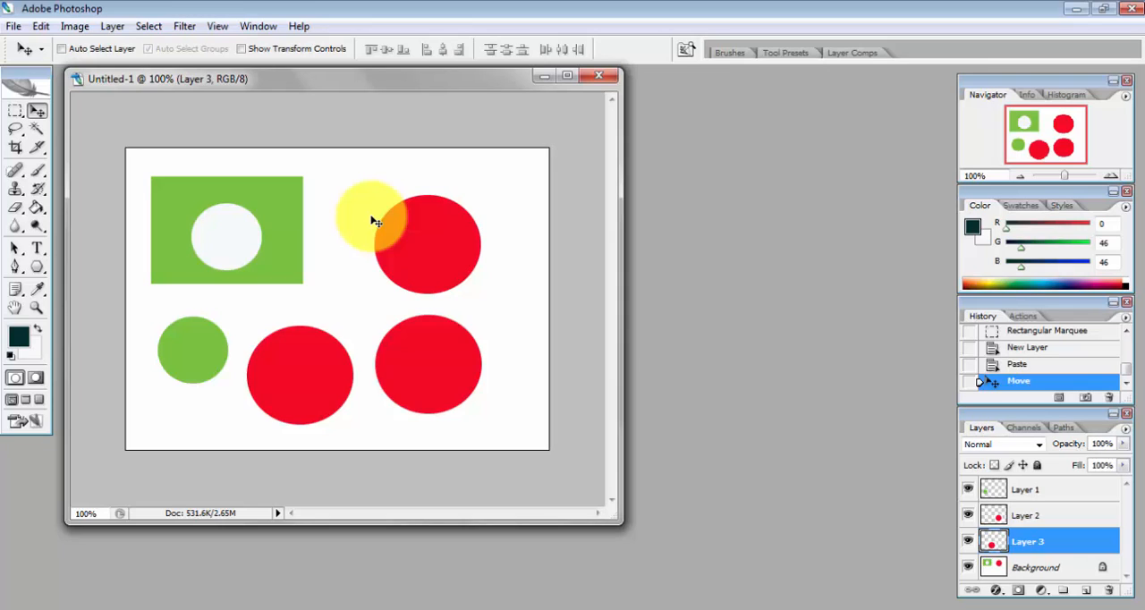
# Step: Close the untitled document and open 4x6_frame_valentines_c.png from the Sample Pictures folder in Adobe Bridge
pyautogui.click(599, 75)
pyautogui.click(569, 244)
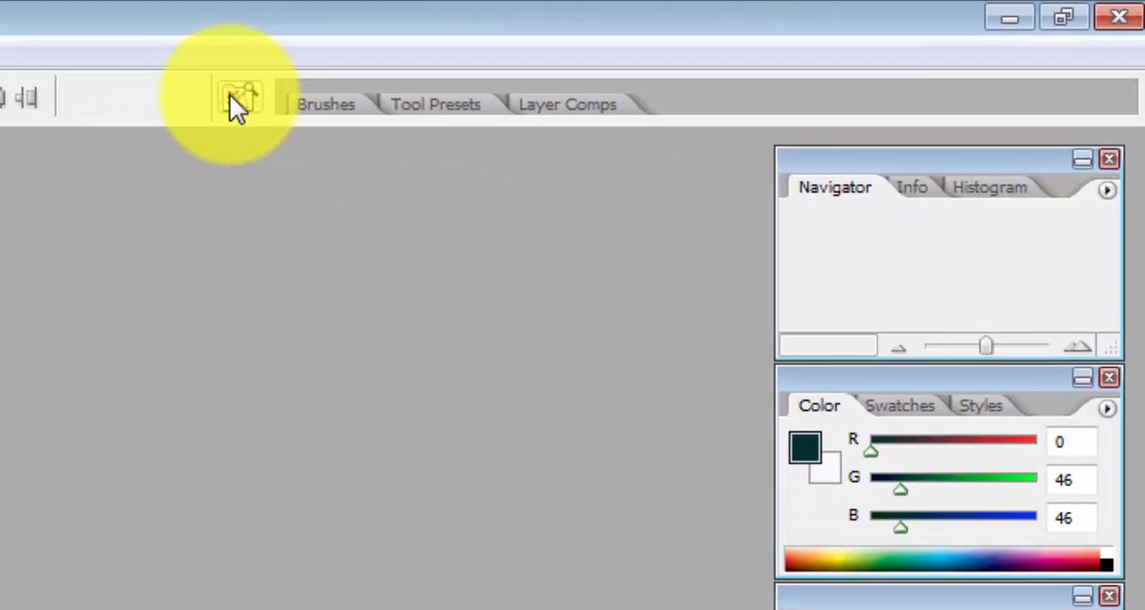
pyautogui.click(432, 80)
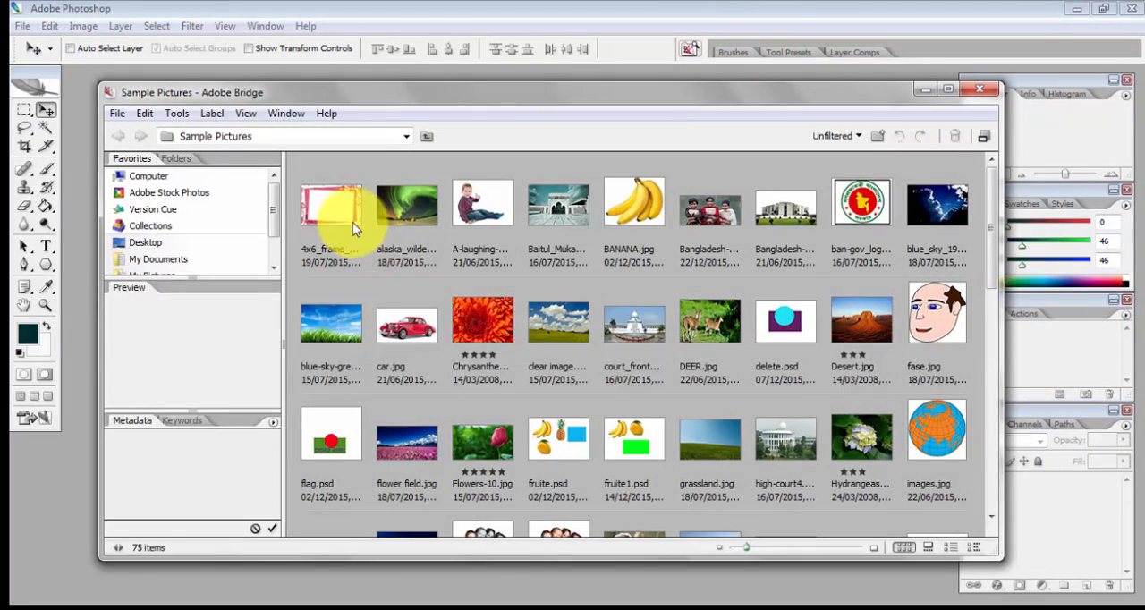
pyautogui.click(331, 208)
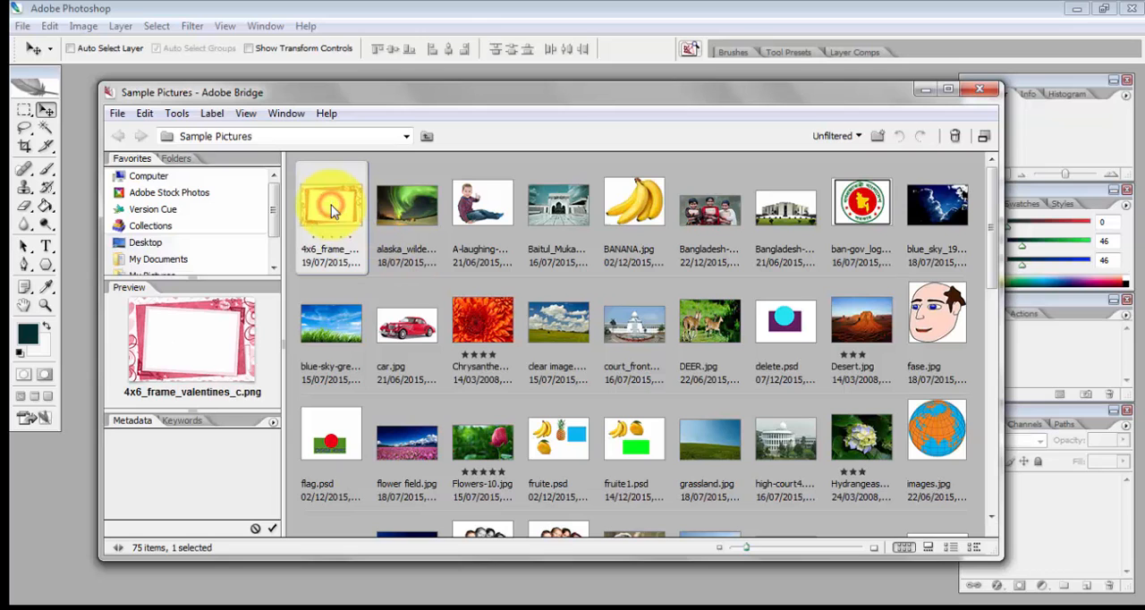
pyautogui.doubleClick(331, 207)
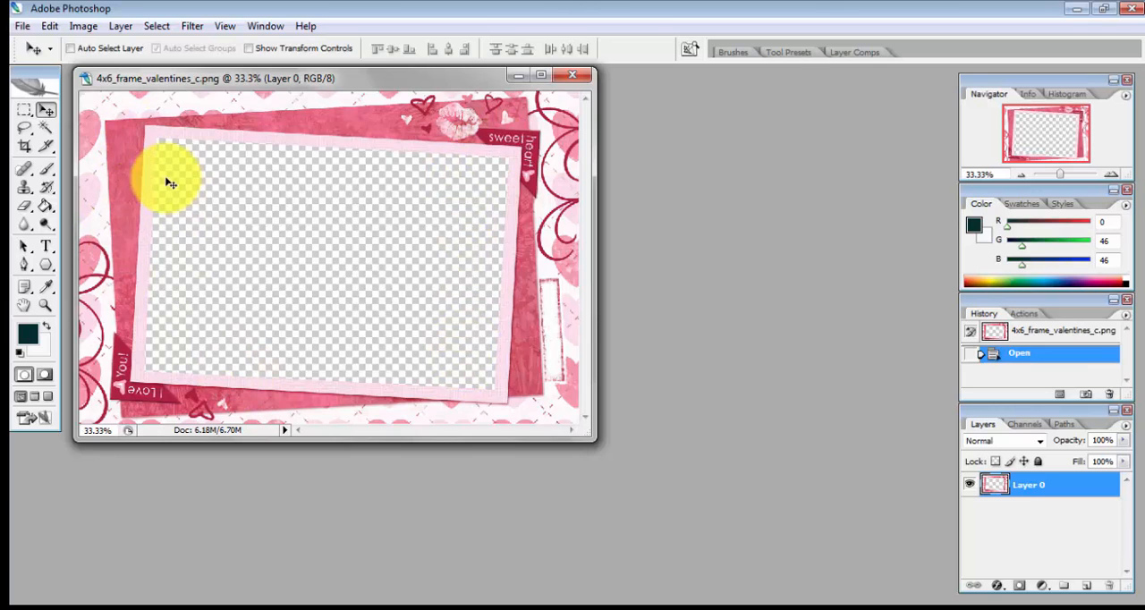
# Step: Open car.jpg from the Sample Pictures folder in Adobe Bridge and make it the active document in front of the frame image
pyautogui.click(694, 50)
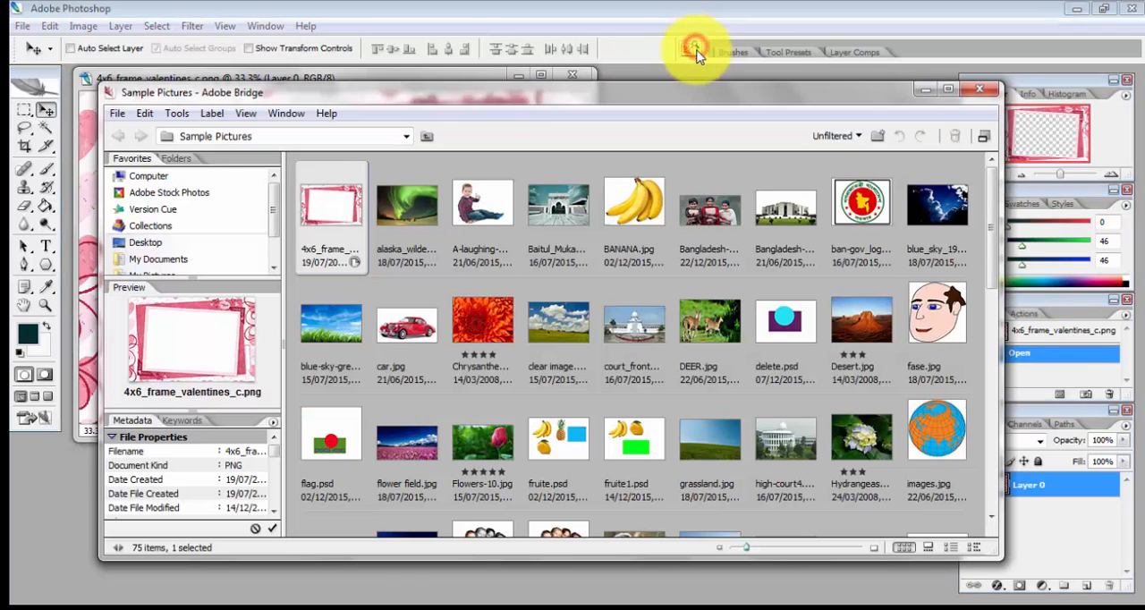
pyautogui.moveTo(992, 217); pyautogui.dragTo(984, 263)
pyautogui.click(398, 192)
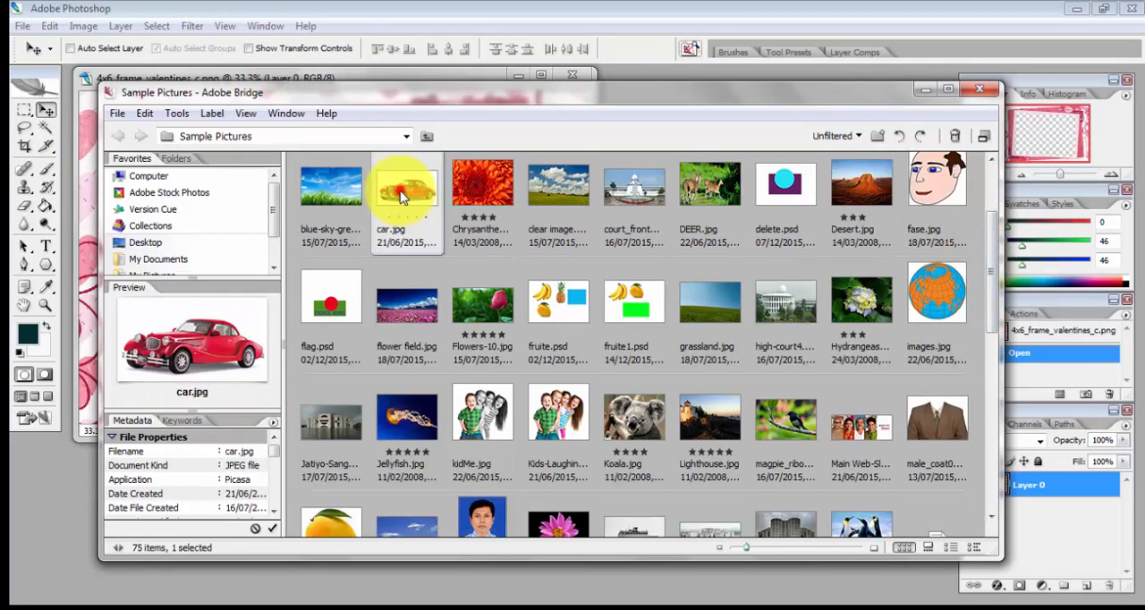
pyautogui.doubleClick(400, 191)
pyautogui.moveTo(557, 143); pyautogui.dragTo(571, 165)
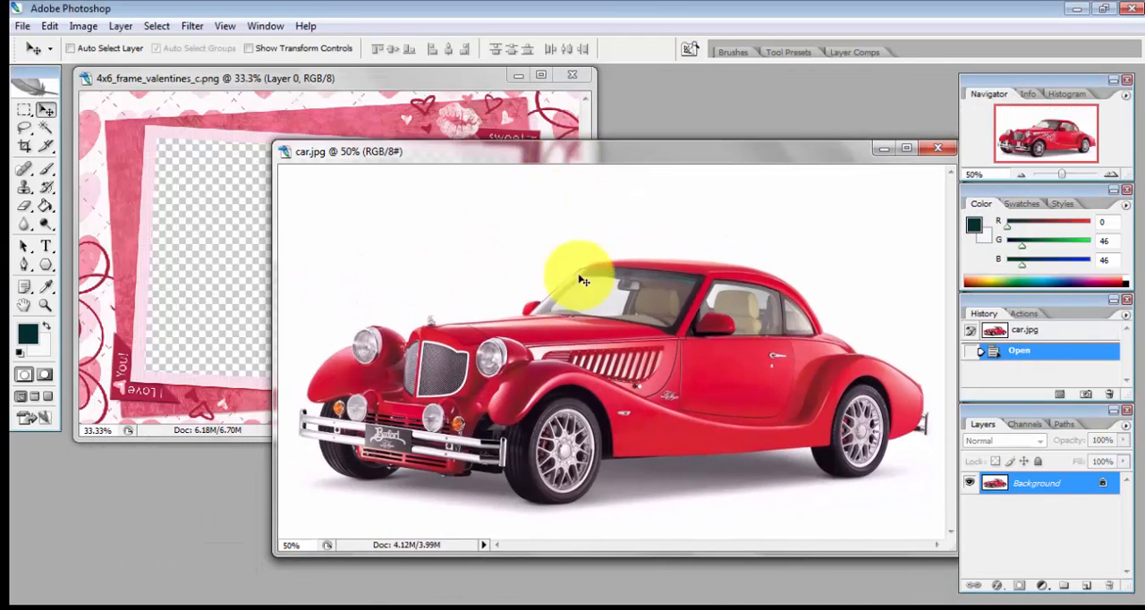
pyautogui.click(225, 78)
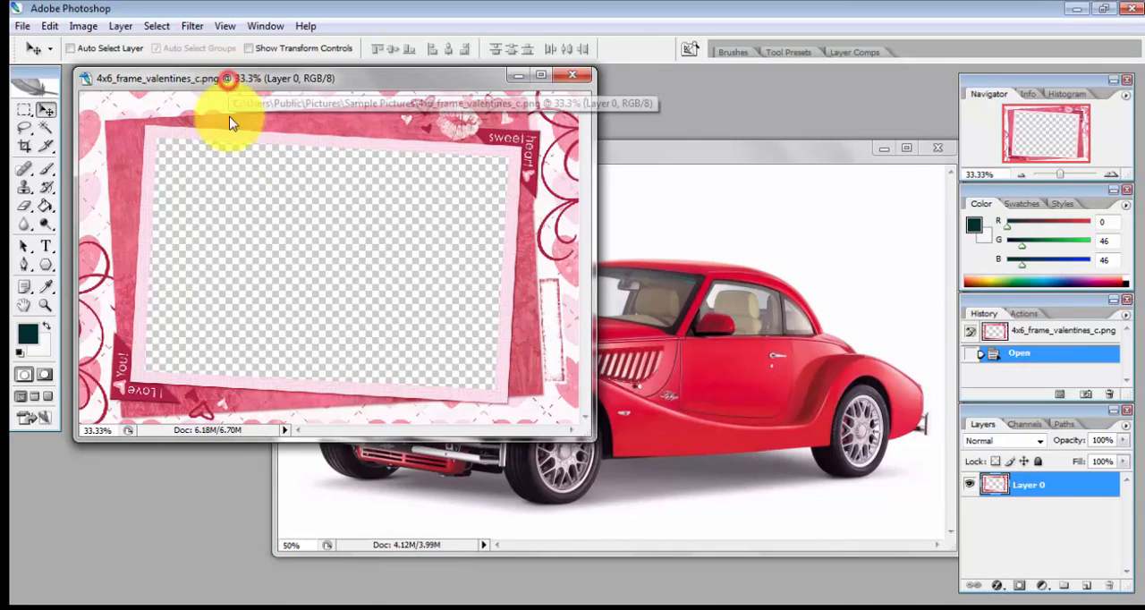
pyautogui.click(762, 157)
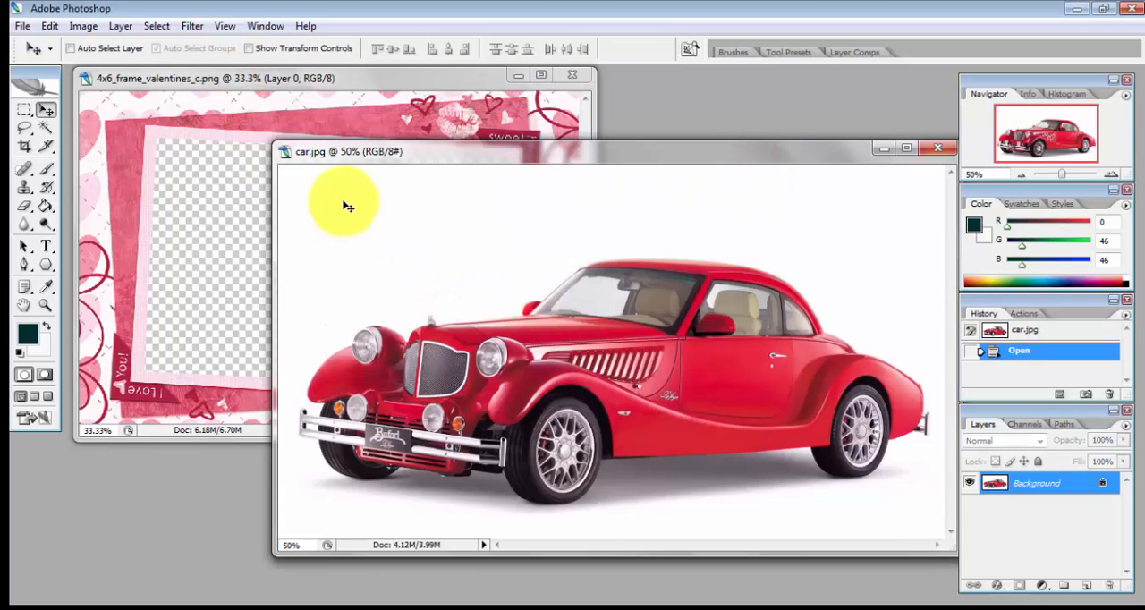
# Step: Select the whole car picture in car.jpg with a rectangular marquee and copy it
pyautogui.click(184, 78)
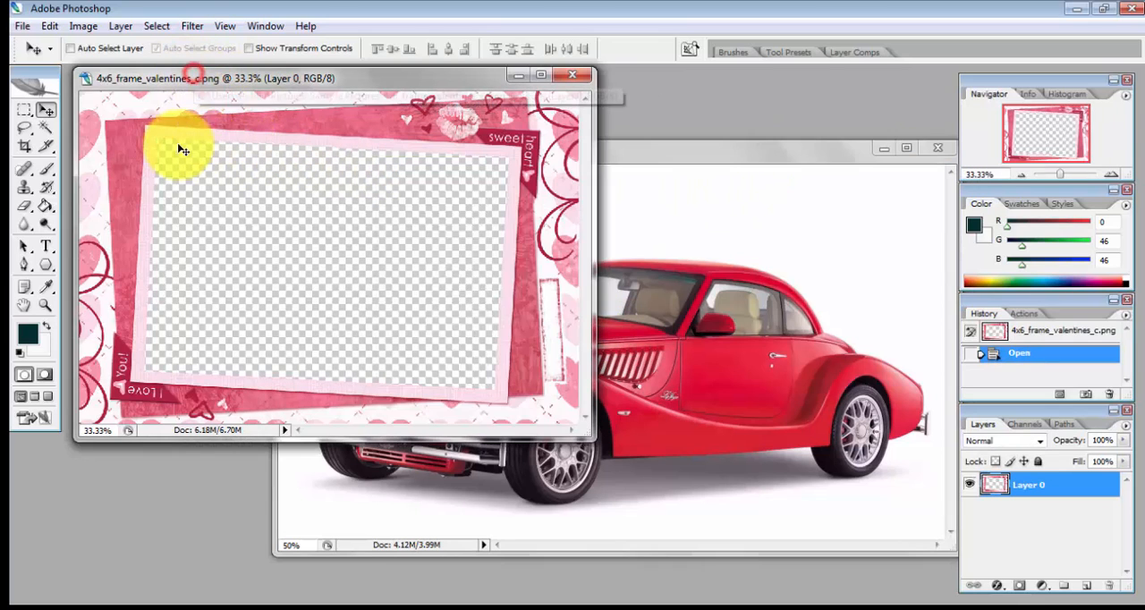
pyautogui.click(471, 76)
pyautogui.click(689, 175)
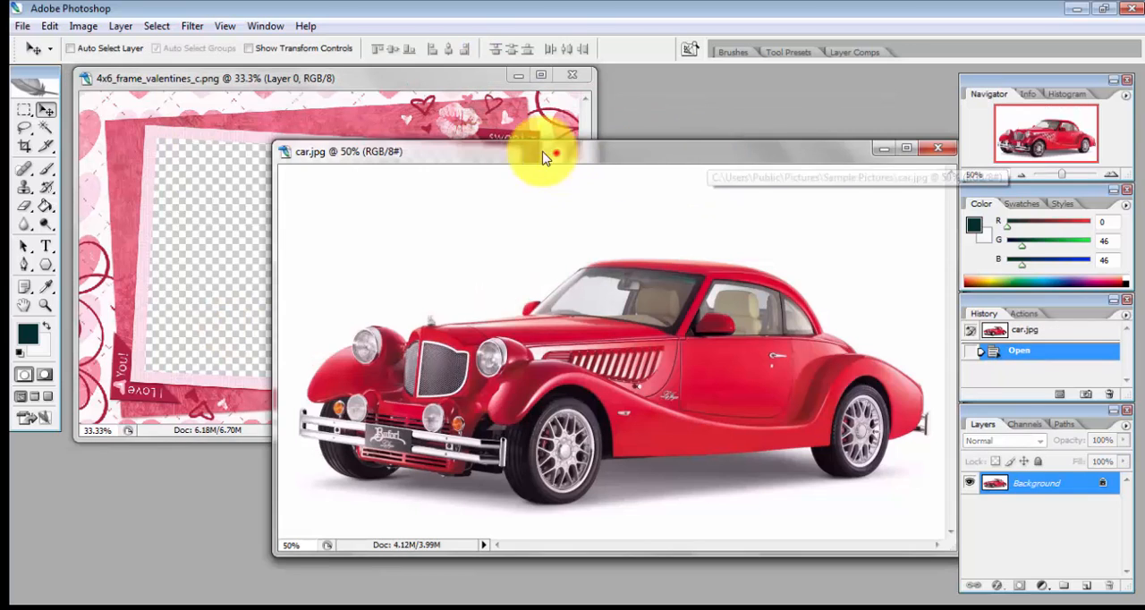
pyautogui.moveTo(554, 153); pyautogui.dragTo(423, 105)
pyautogui.click(24, 110)
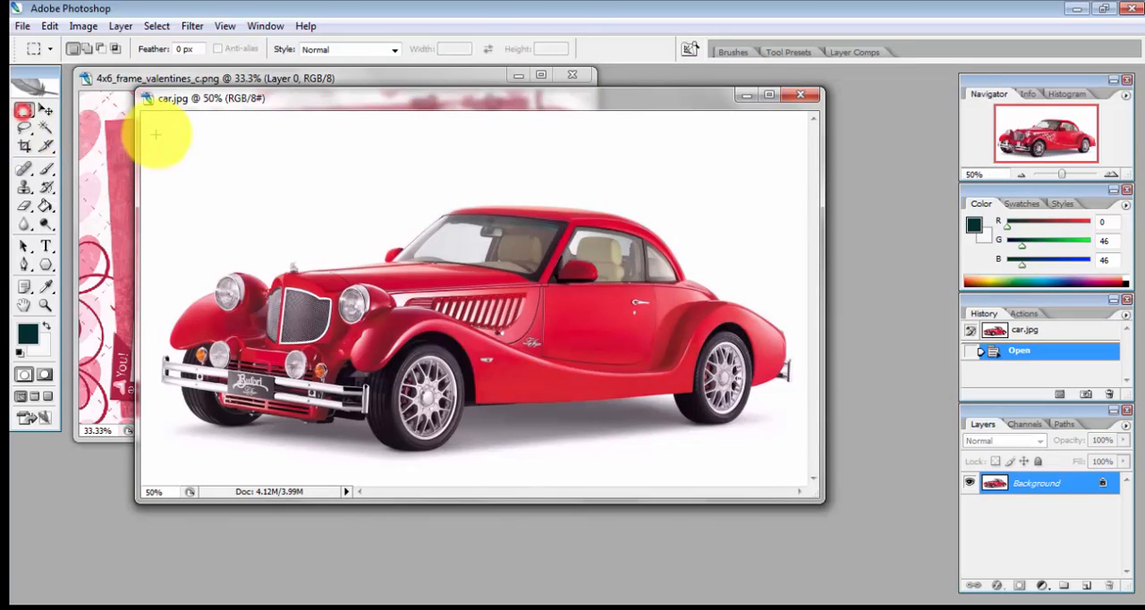
pyautogui.moveTo(146, 114); pyautogui.dragTo(810, 488)
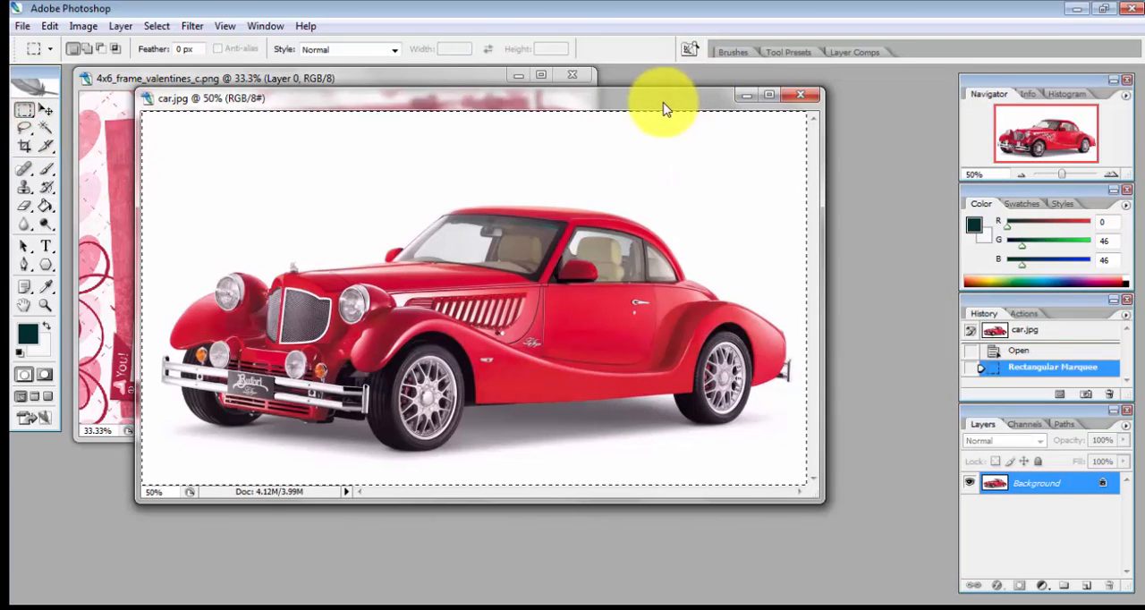
# Step: Select the transparent opening of the Valentine frame with the Magic Wand and paste the copied car into that selection
pyautogui.moveTo(407, 98); pyautogui.dragTo(517, 313)
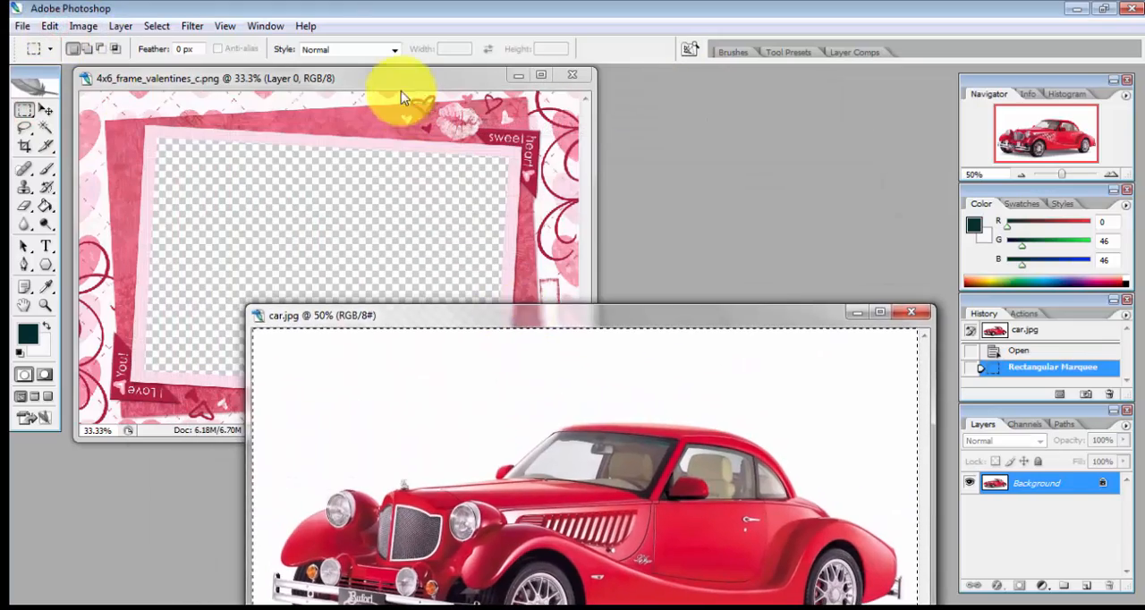
pyautogui.click(401, 85)
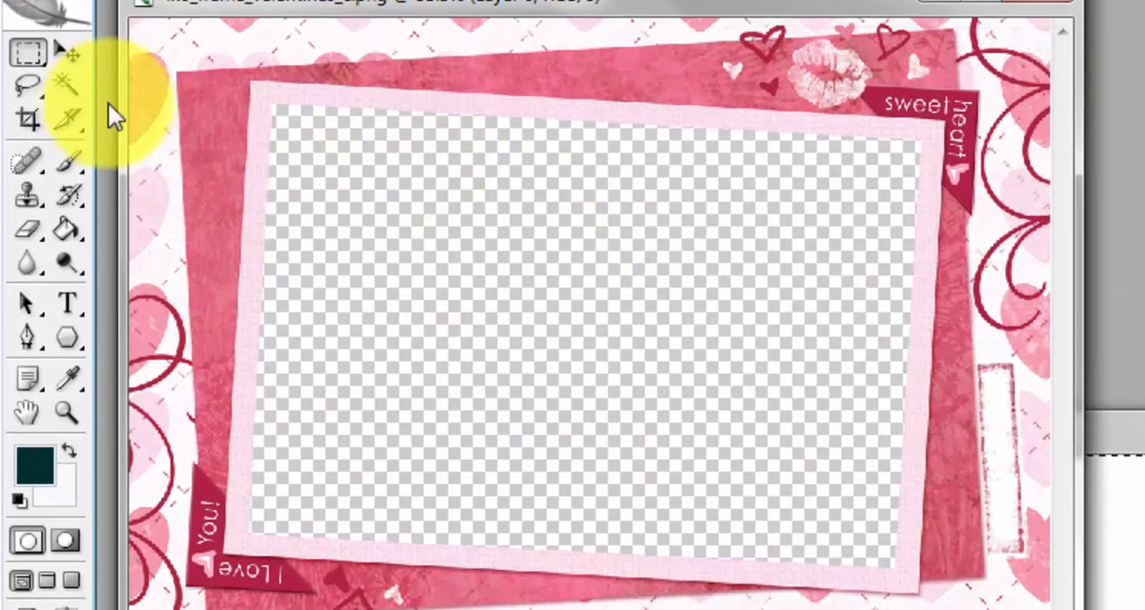
pyautogui.click(63, 92)
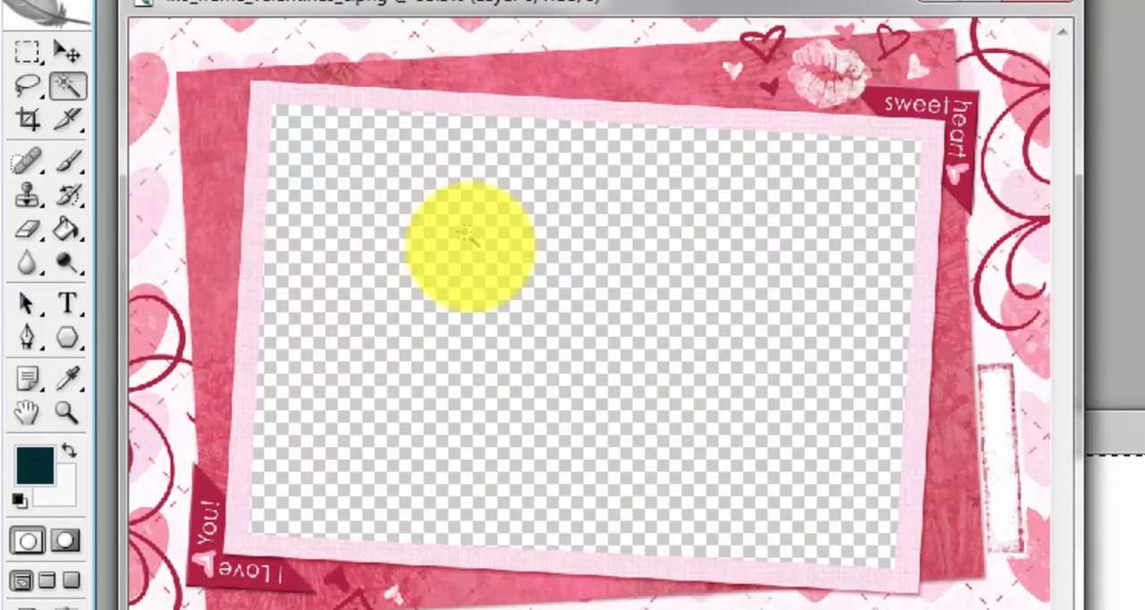
pyautogui.click(478, 254)
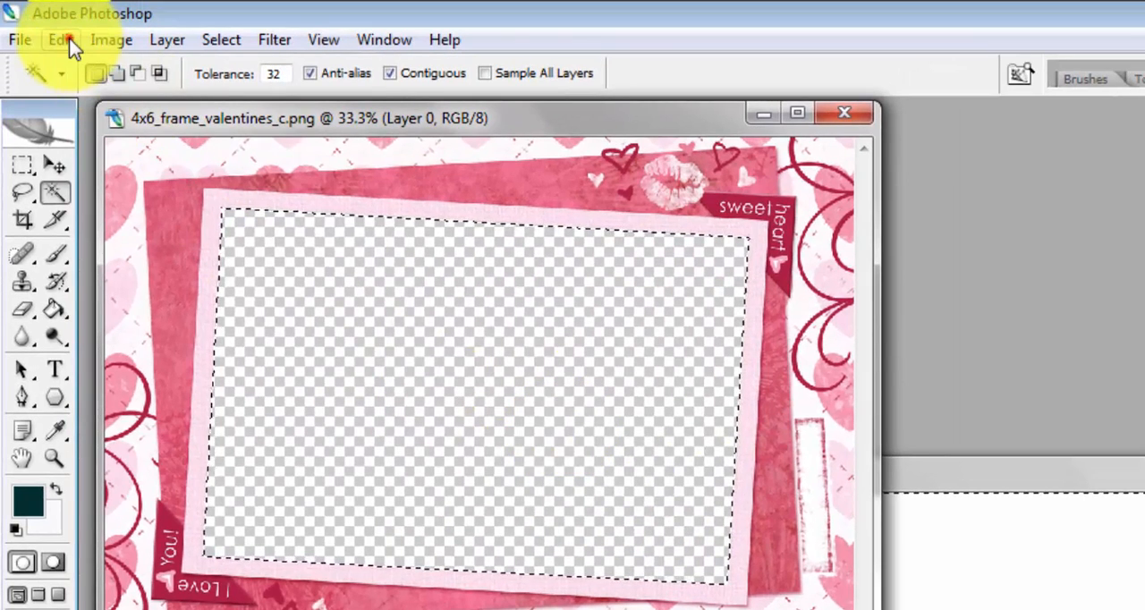
pyautogui.click(59, 40)
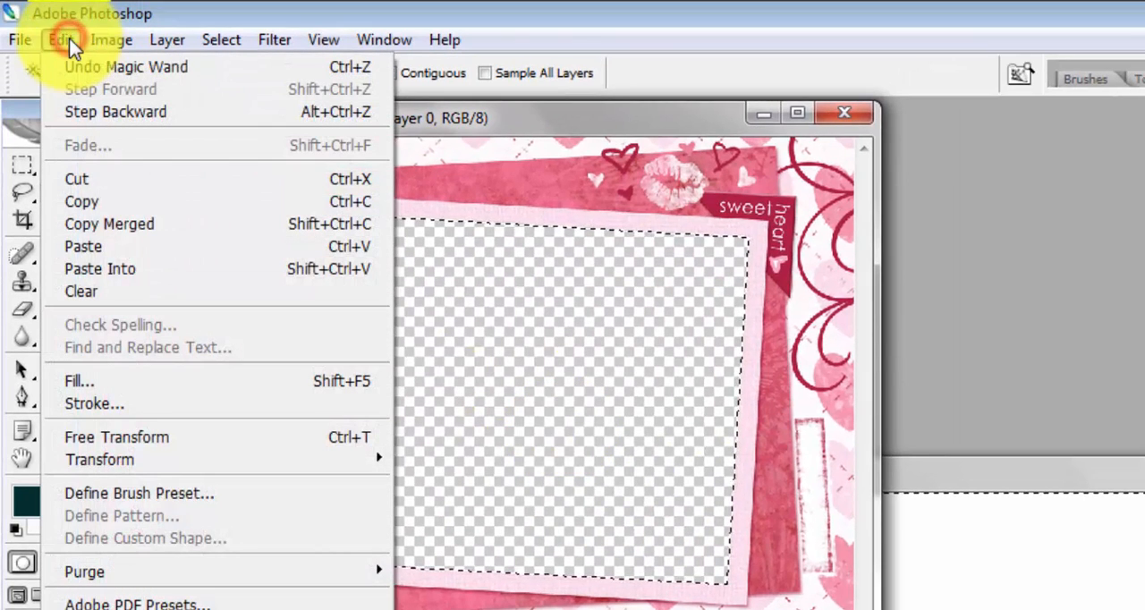
pyautogui.click(143, 268)
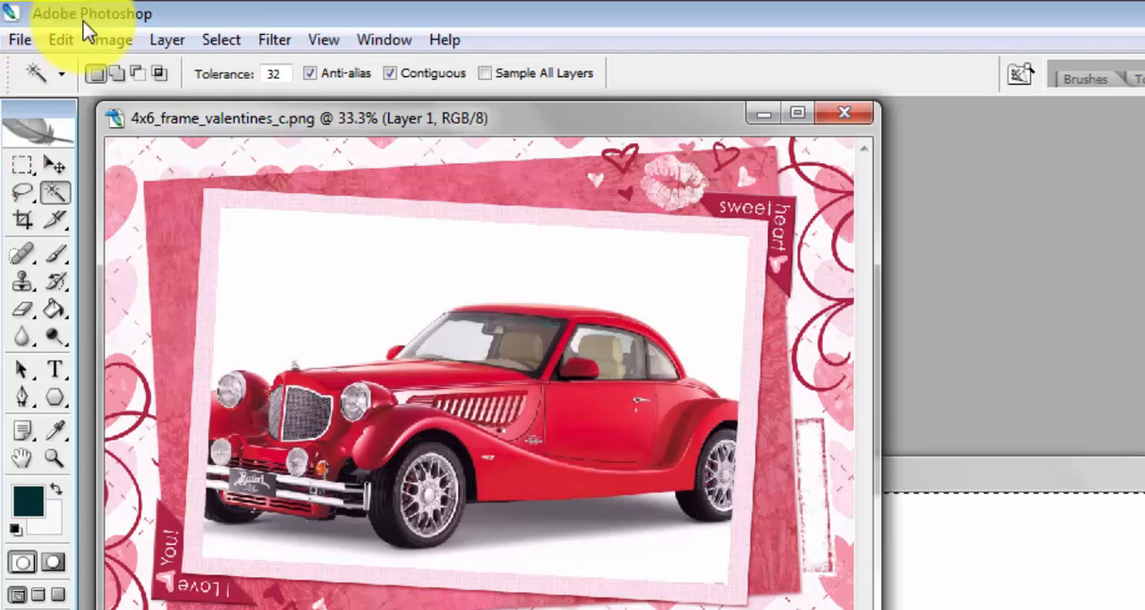
# Step: Free-transform the pasted car, pulling in its right edge and rotating it slightly clockwise to match the frame opening's tilt
pyautogui.click(61, 39)
pyautogui.click(143, 438)
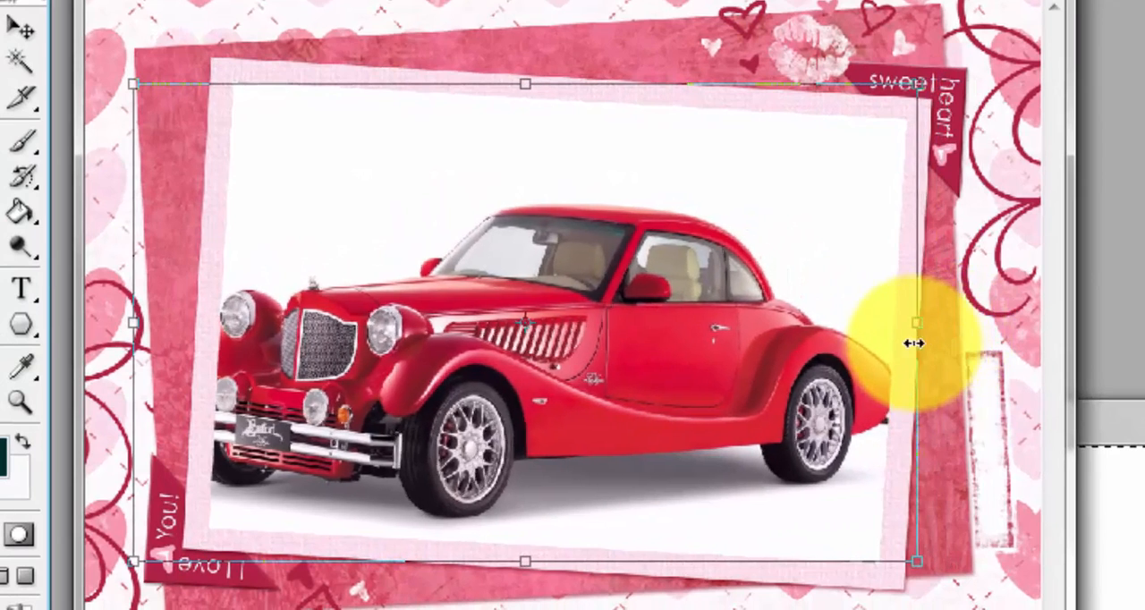
pyautogui.moveTo(913, 343); pyautogui.dragTo(889, 344)
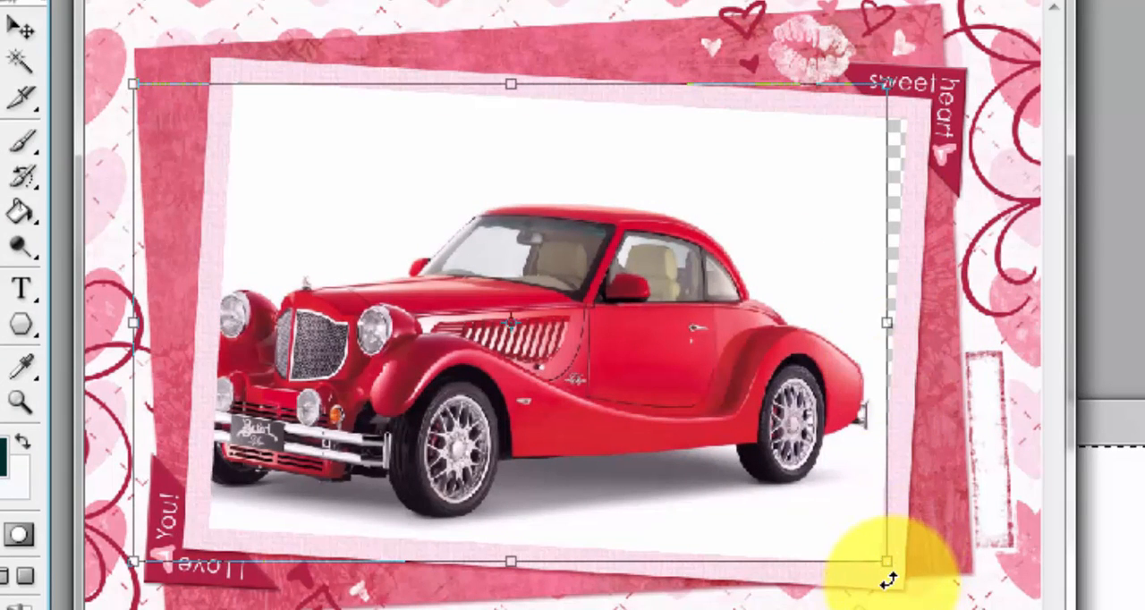
pyautogui.moveTo(888, 582); pyautogui.dragTo(888, 601)
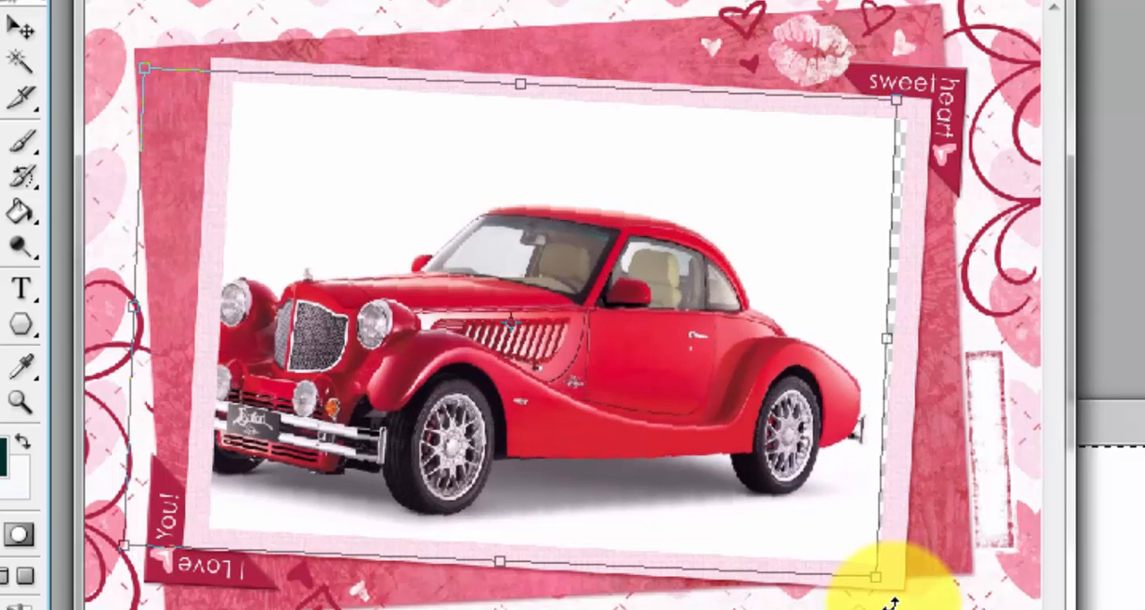
pyautogui.moveTo(885, 341); pyautogui.dragTo(896, 340)
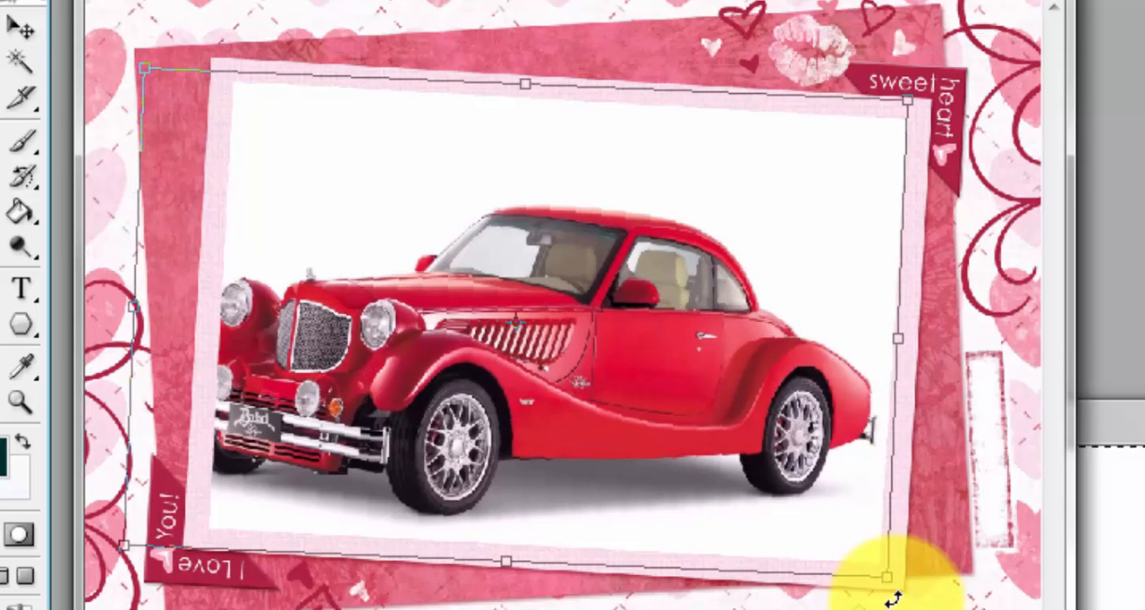
pyautogui.moveTo(892, 597); pyautogui.dragTo(887, 603)
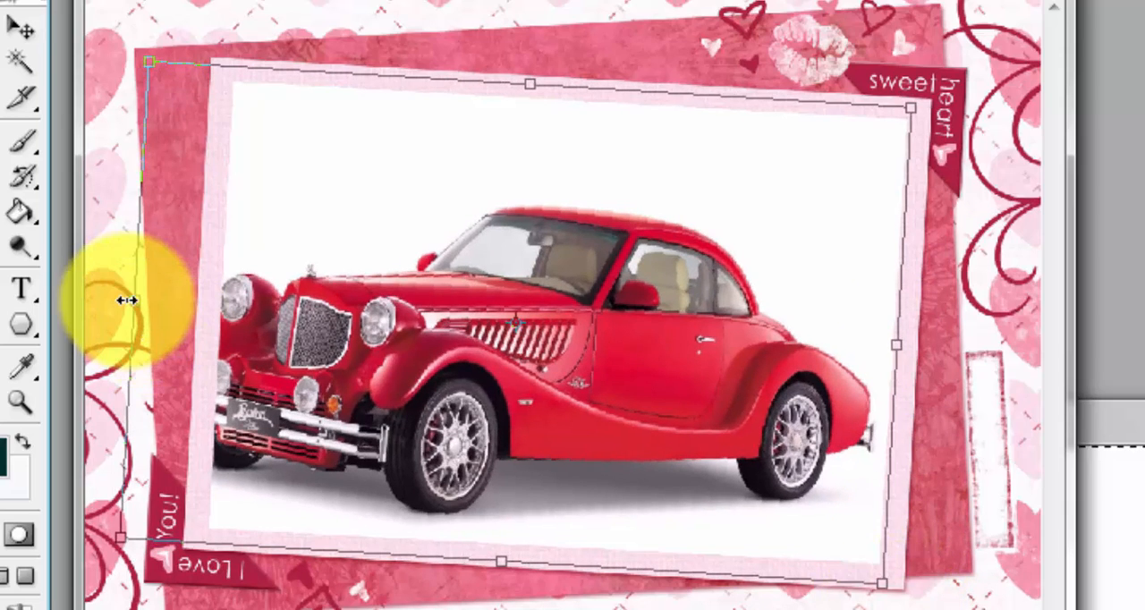
# Step: Pull the car picture's left edge in to the frame opening, fine-tune its bottom edge and apply the transformation
pyautogui.moveTo(131, 299); pyautogui.dragTo(215, 296)
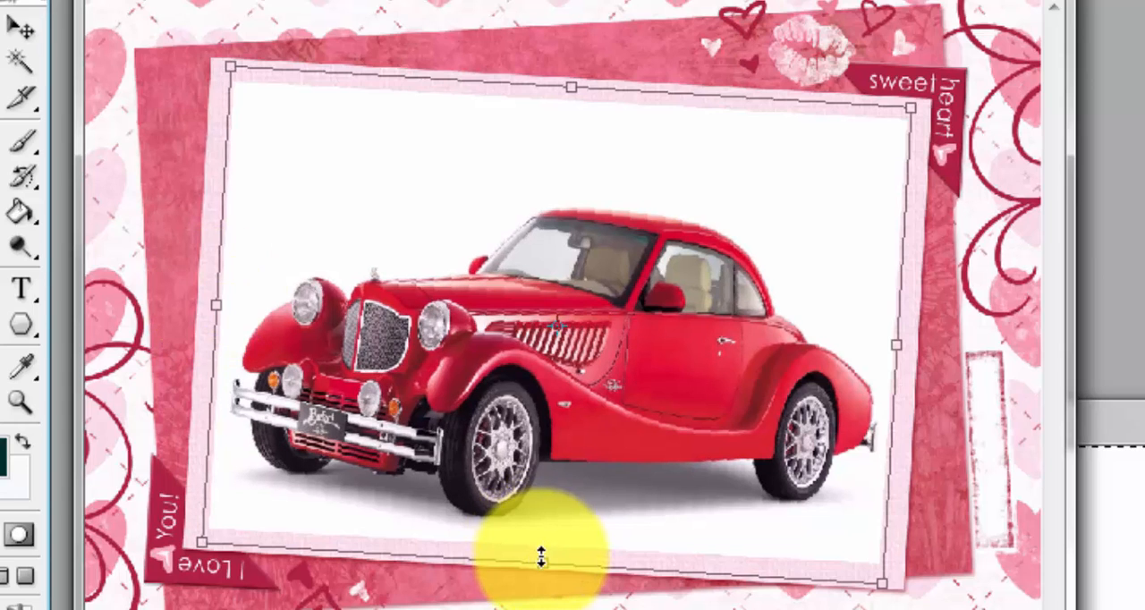
pyautogui.moveTo(544, 562); pyautogui.dragTo(545, 554)
pyautogui.moveTo(546, 550); pyautogui.dragTo(544, 558)
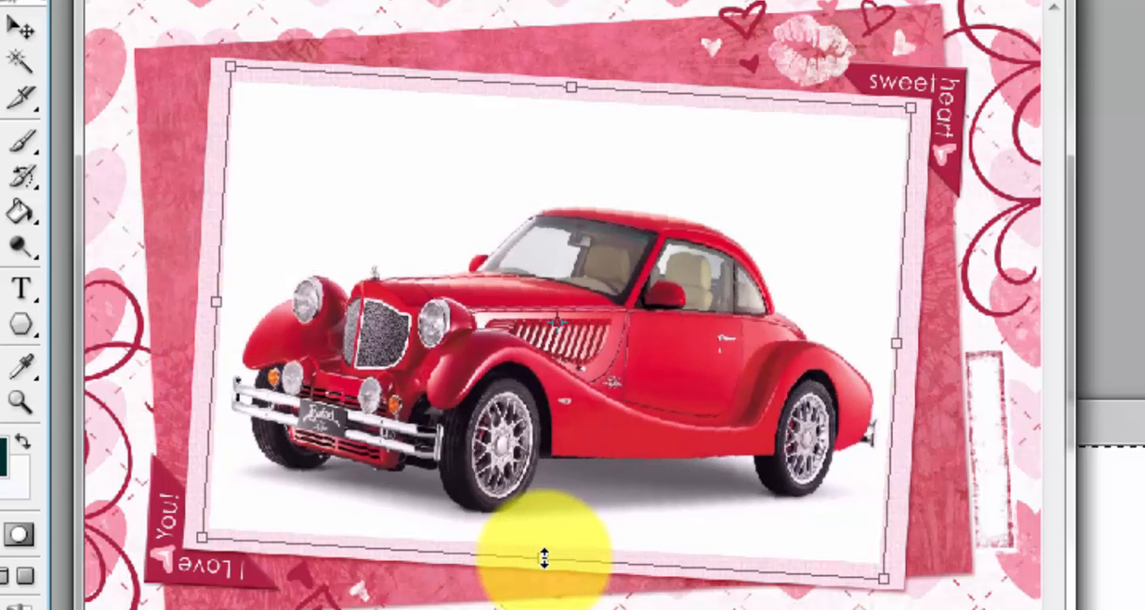
pyautogui.doubleClick(720, 212)
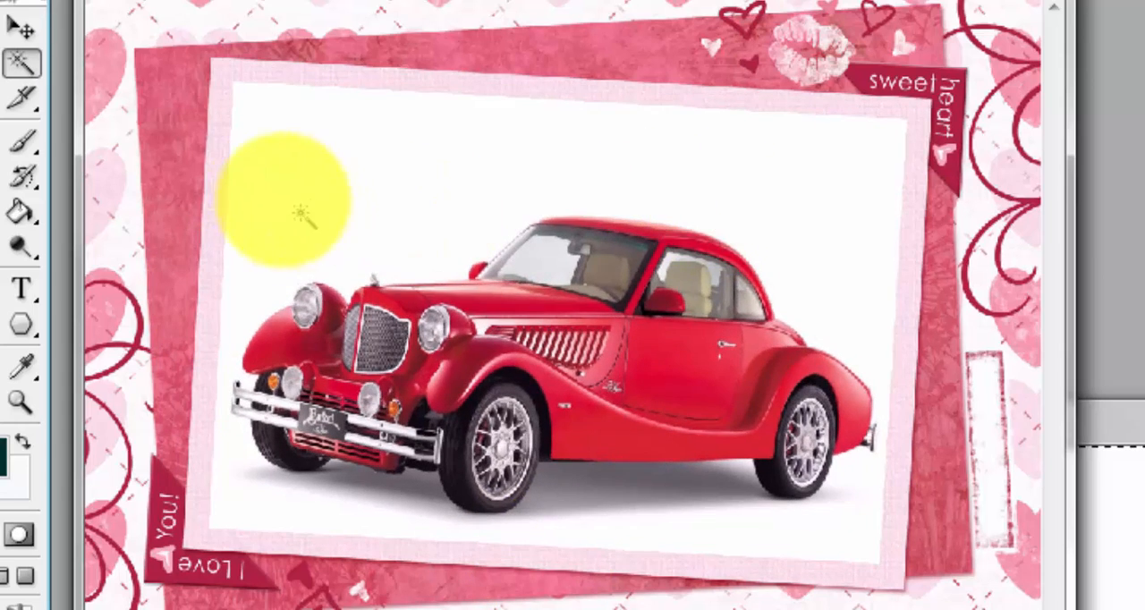